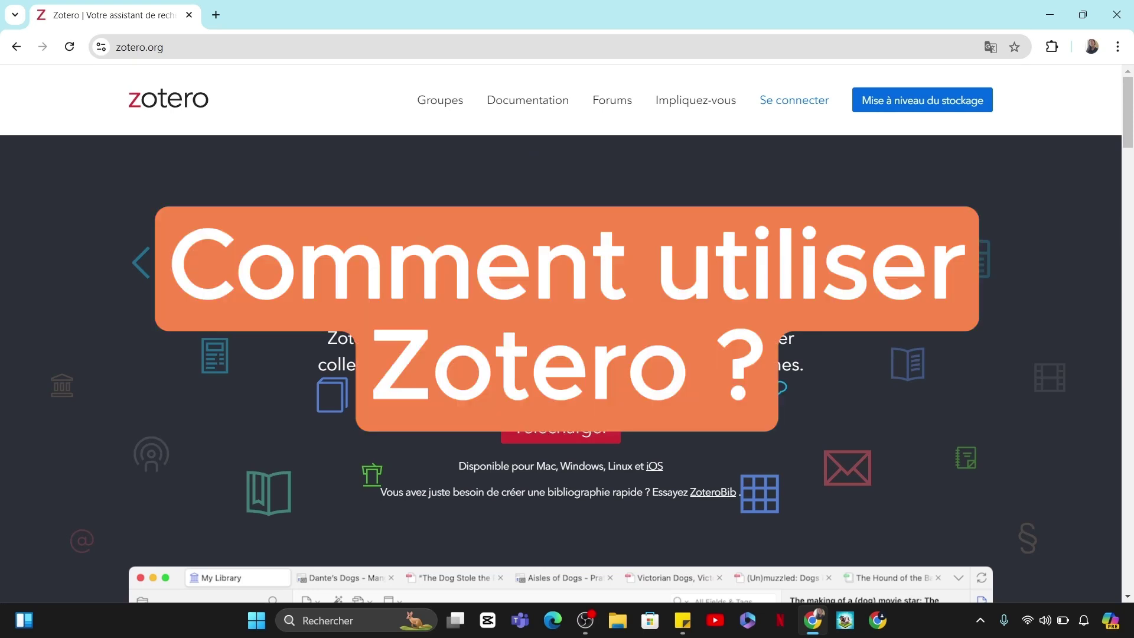
Scroll through the Zotero website homepage
{"action": "scroll", "coordinate": [696, 379], "scroll_direction": "down", "scroll_amount": 1}
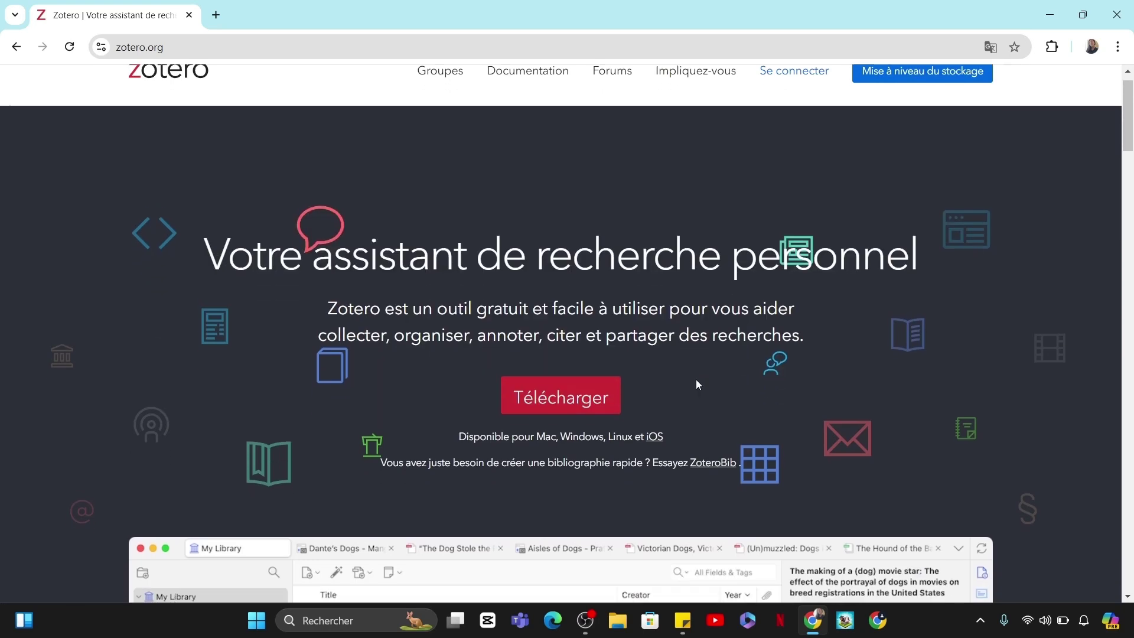
{"action": "scroll", "coordinate": [695, 379], "scroll_direction": "down", "scroll_amount": 1}
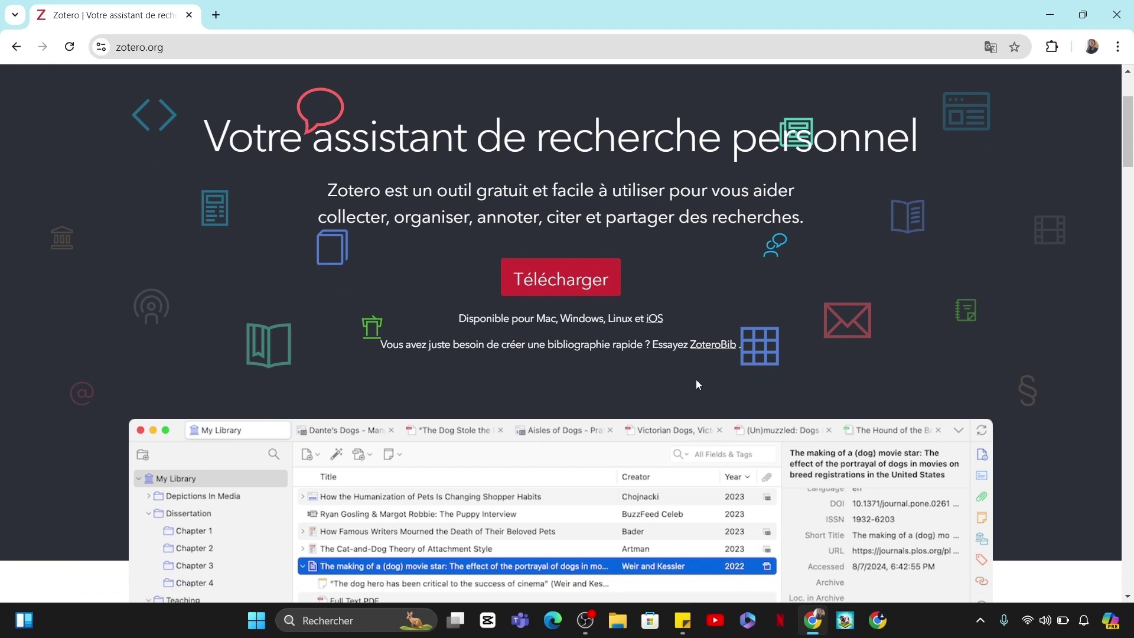
{"action": "scroll", "coordinate": [696, 384], "scroll_direction": "down", "scroll_amount": 1}
{"action": "scroll", "coordinate": [695, 384], "scroll_direction": "down", "scroll_amount": 1}
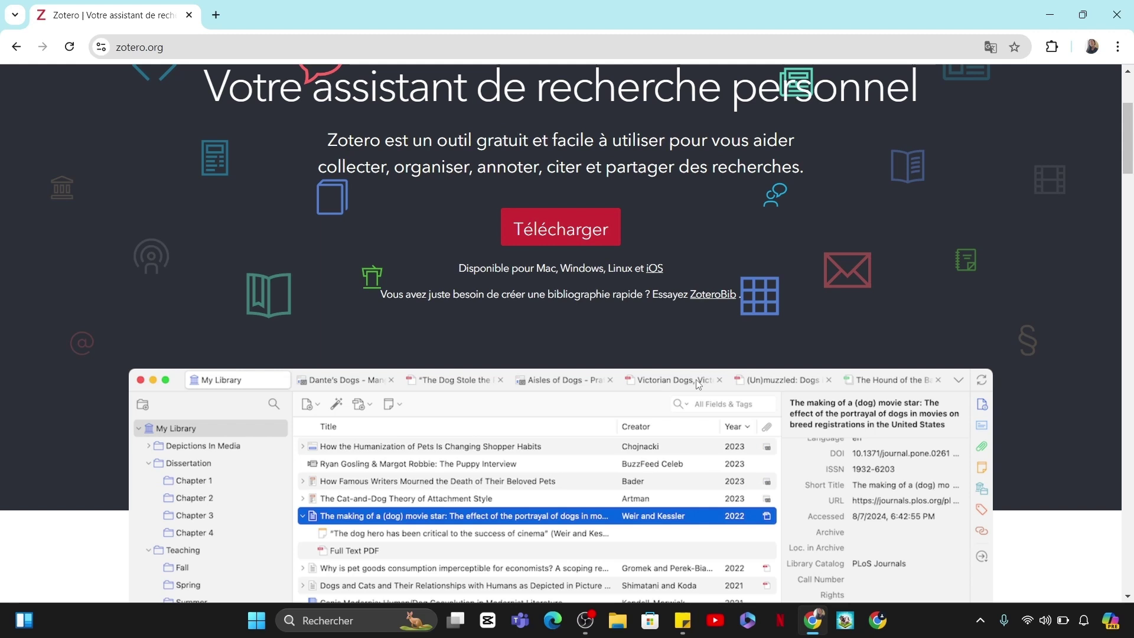
{"action": "scroll", "coordinate": [697, 383], "scroll_direction": "down", "scroll_amount": 2}
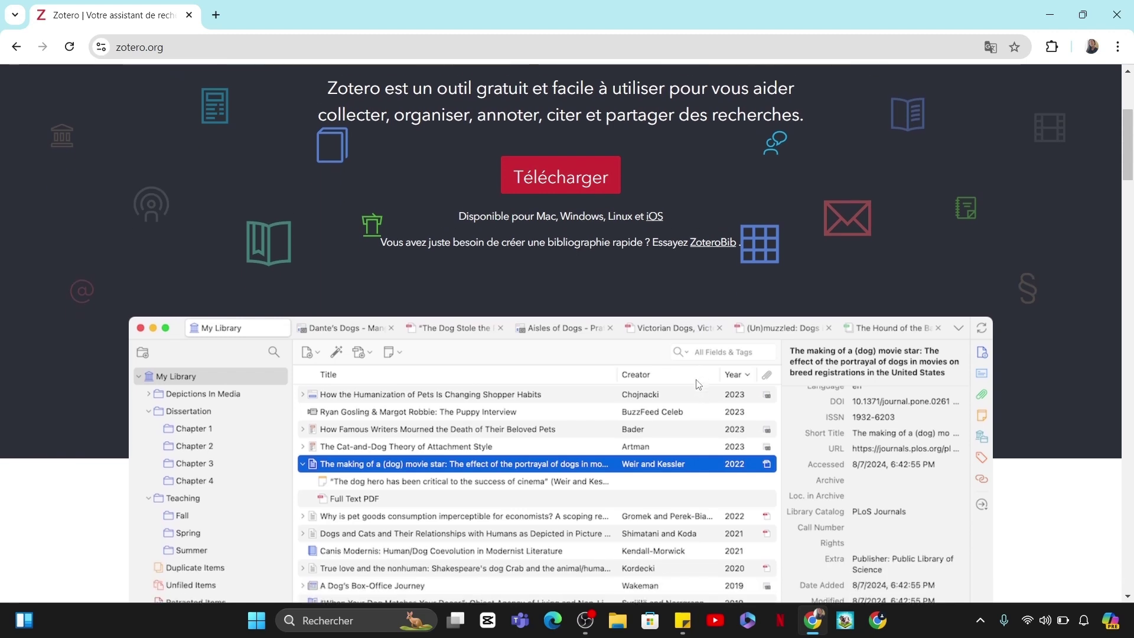
{"action": "scroll", "coordinate": [697, 384], "scroll_direction": "down", "scroll_amount": 1}
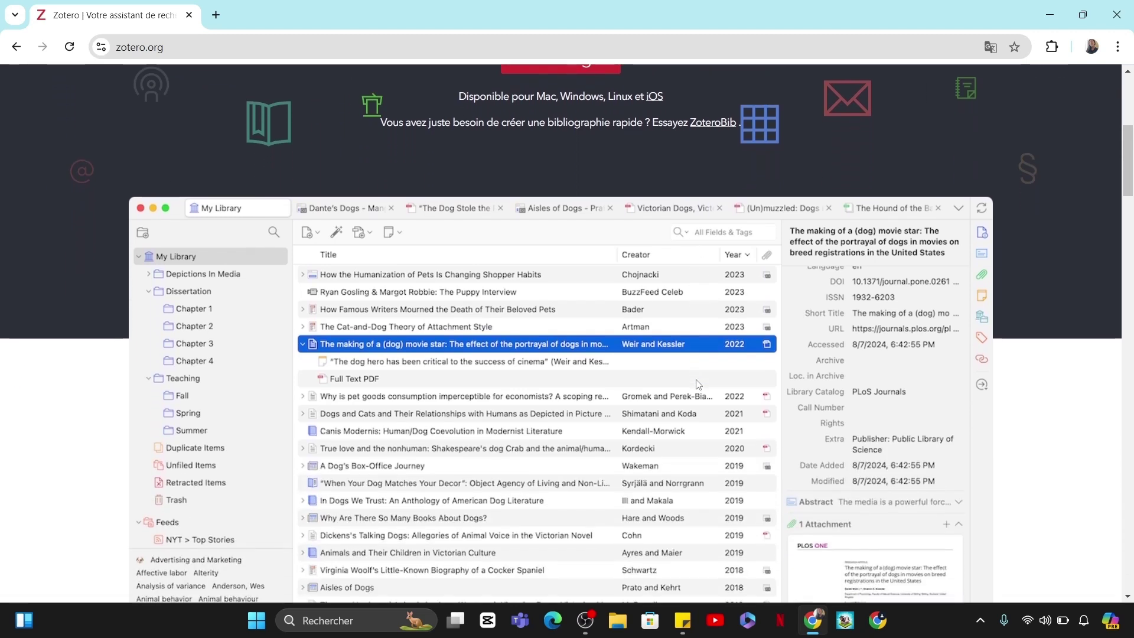
{"action": "scroll", "coordinate": [697, 383], "scroll_direction": "up", "scroll_amount": 2}
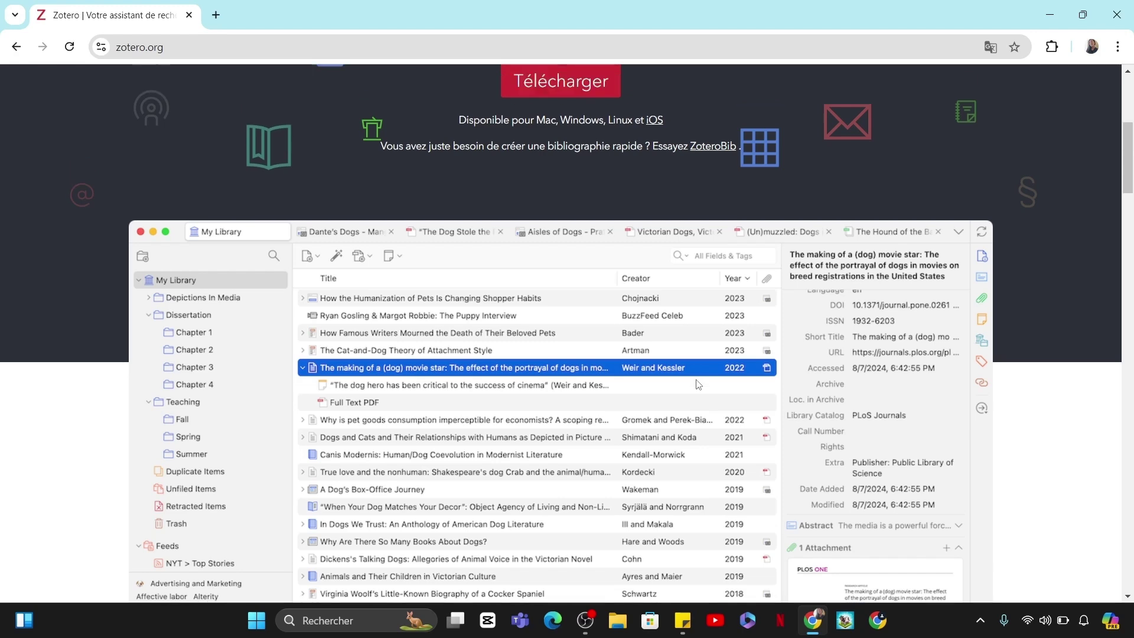
{"action": "scroll", "coordinate": [697, 383], "scroll_direction": "up", "scroll_amount": 4}
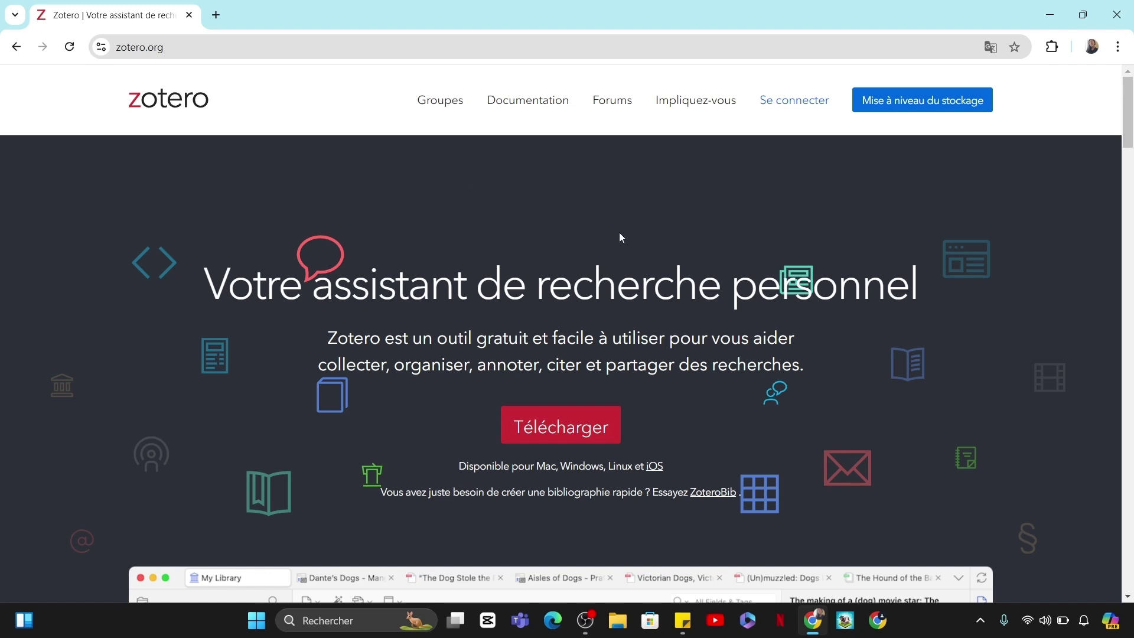
Search Google for zotero, then go to the download page's Chrome connector listing
{"action": "left_click", "coordinate": [216, 14]}
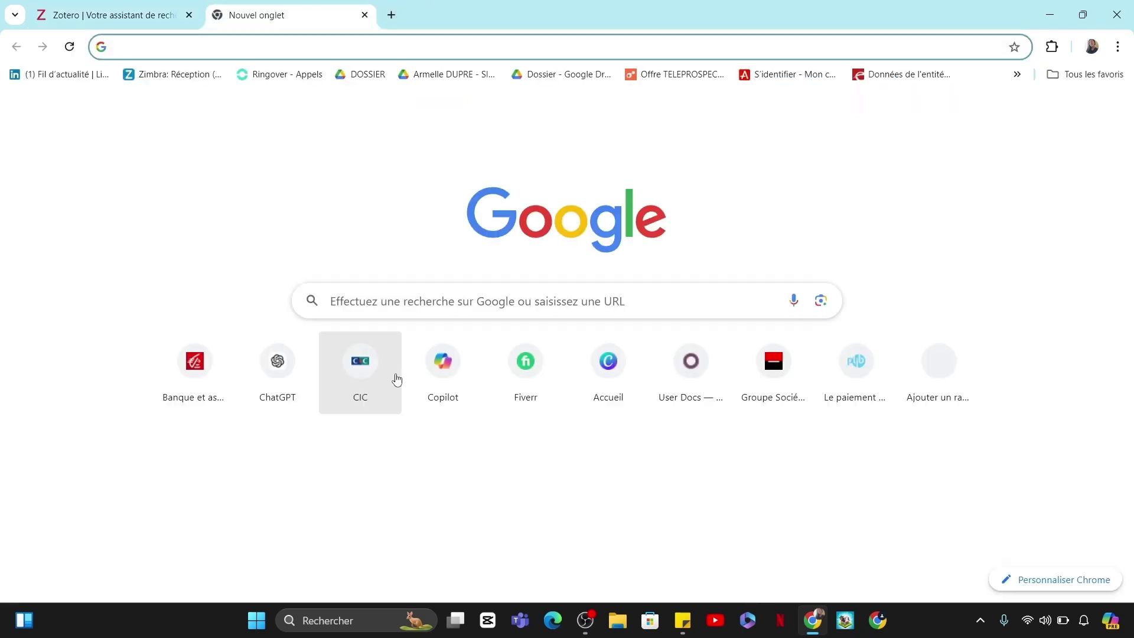
{"action": "left_click", "coordinate": [397, 303]}
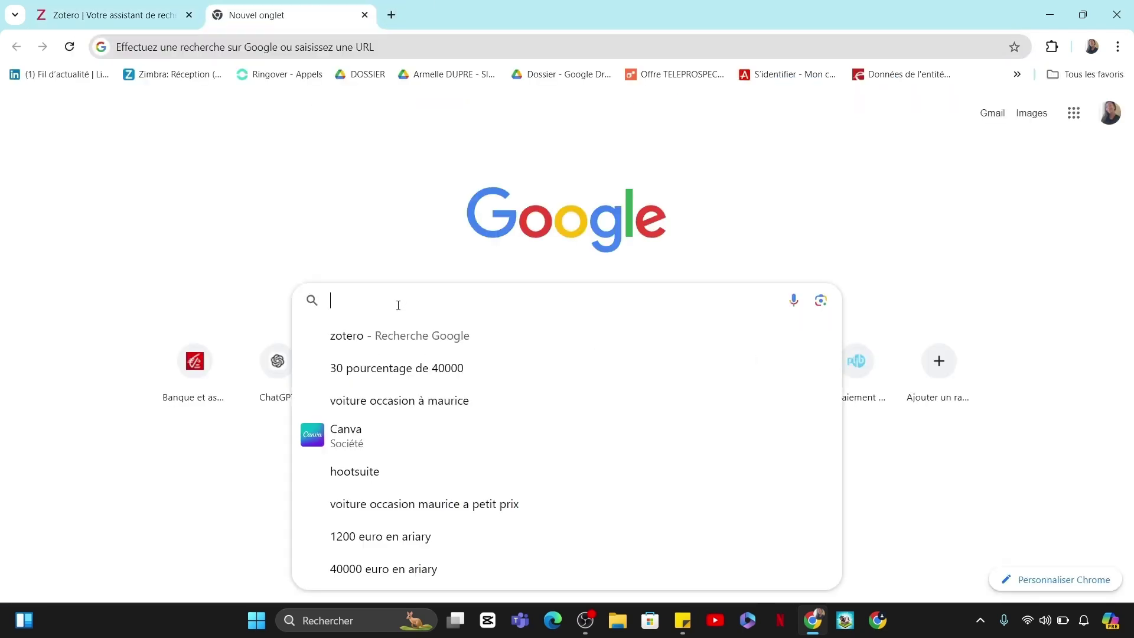
{"action": "left_click", "coordinate": [389, 341]}
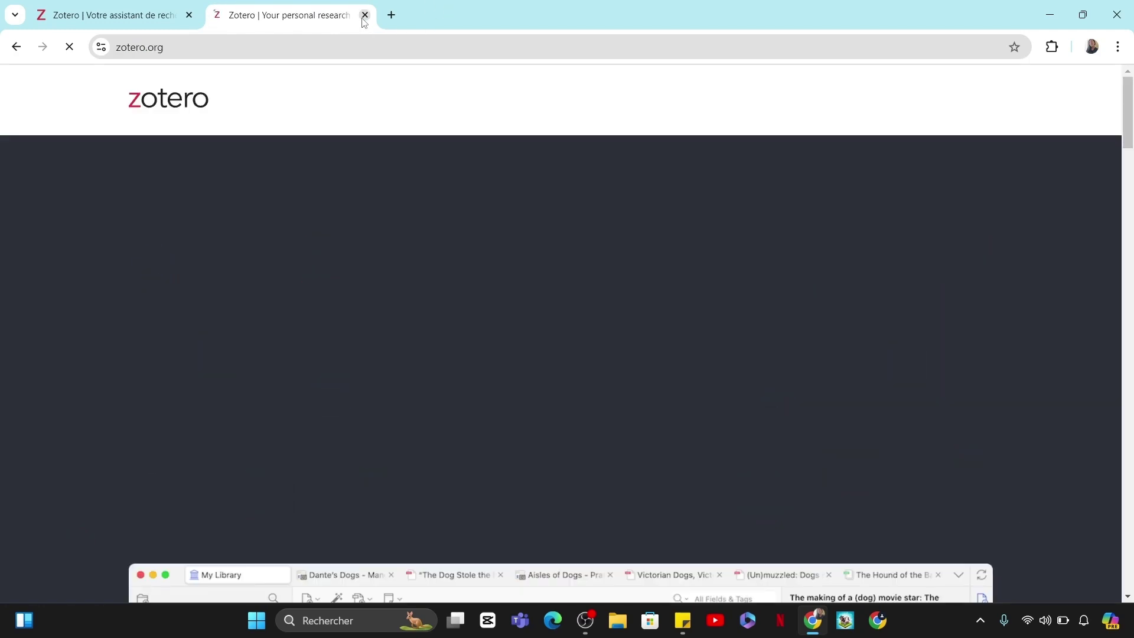
{"action": "left_click", "coordinate": [364, 16]}
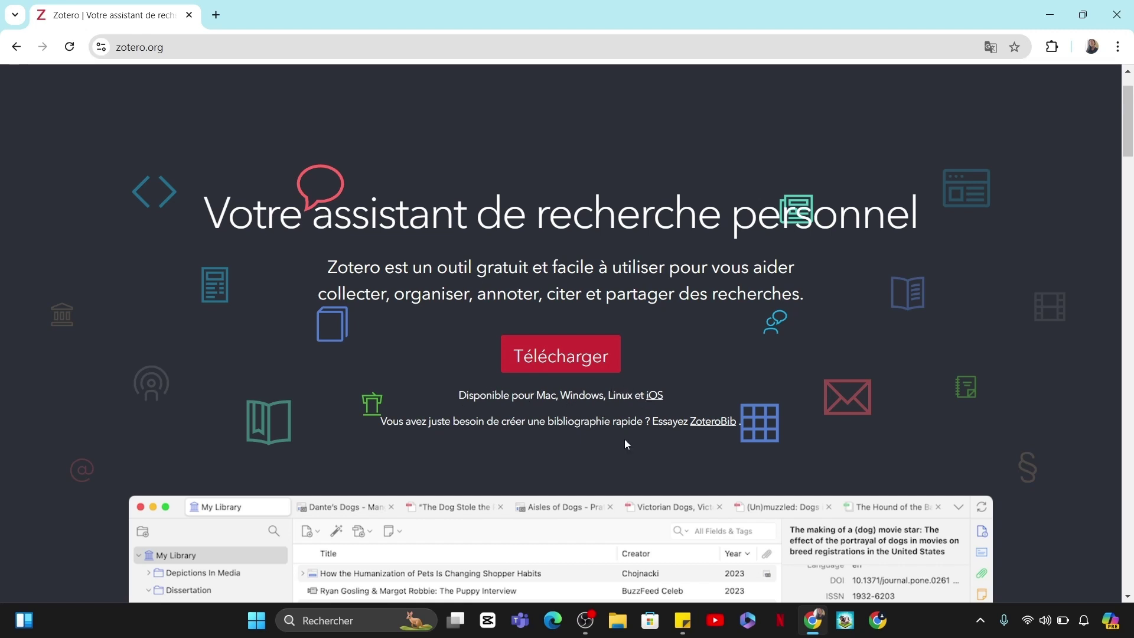
{"action": "left_click", "coordinate": [565, 357]}
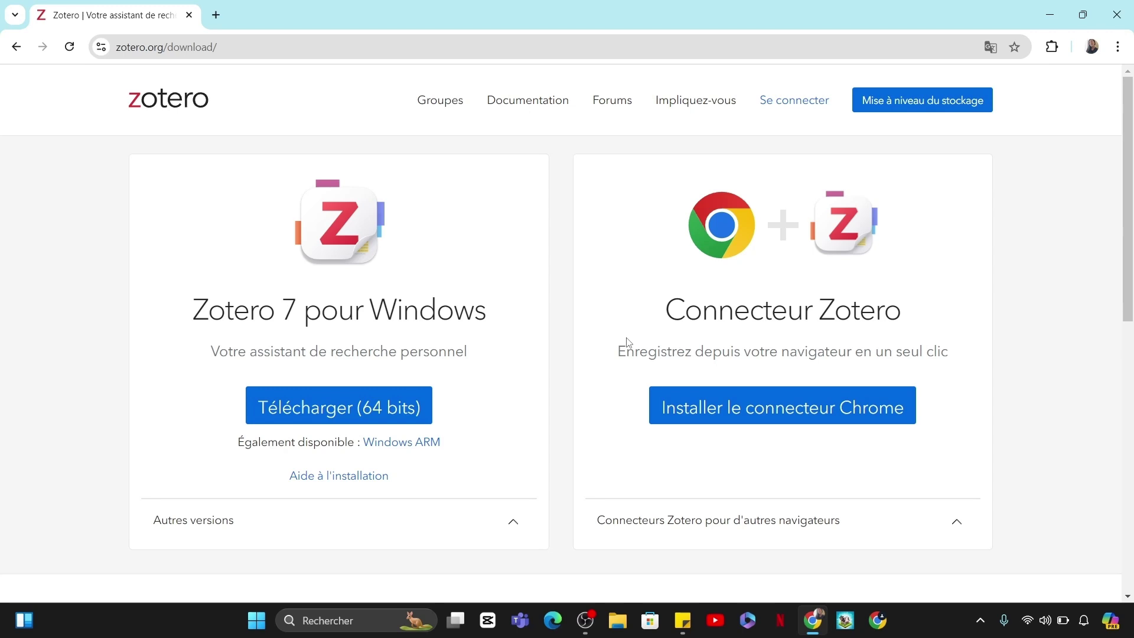
{"action": "left_click", "coordinate": [702, 420]}
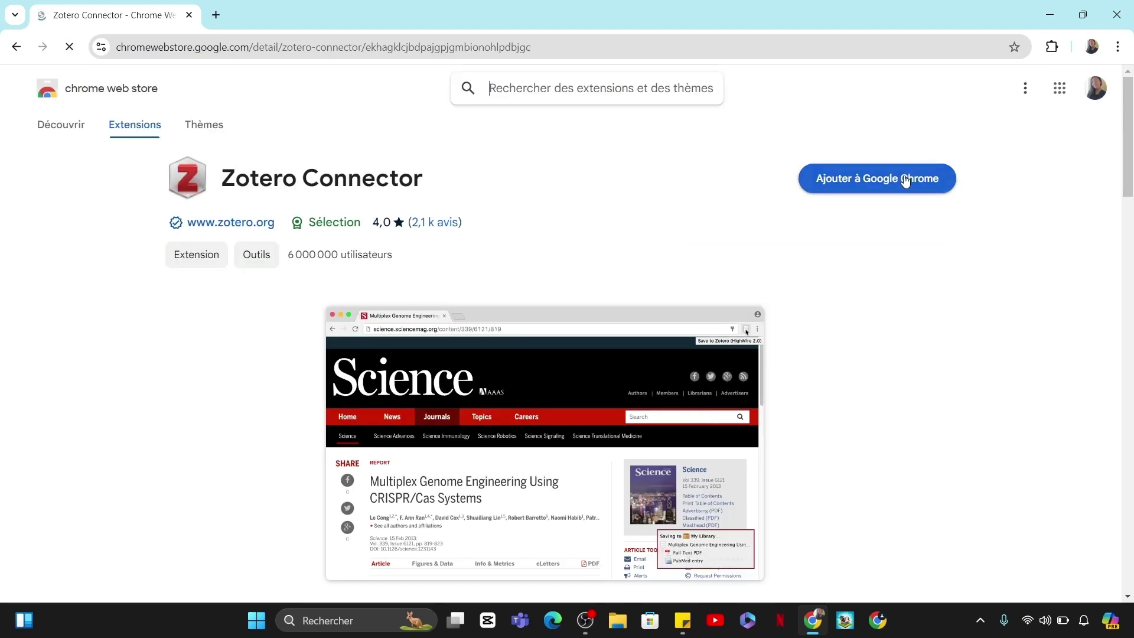
Add the Zotero Connector extension to Chrome and confirm it appears among installed extensions
{"action": "left_click", "coordinate": [906, 180]}
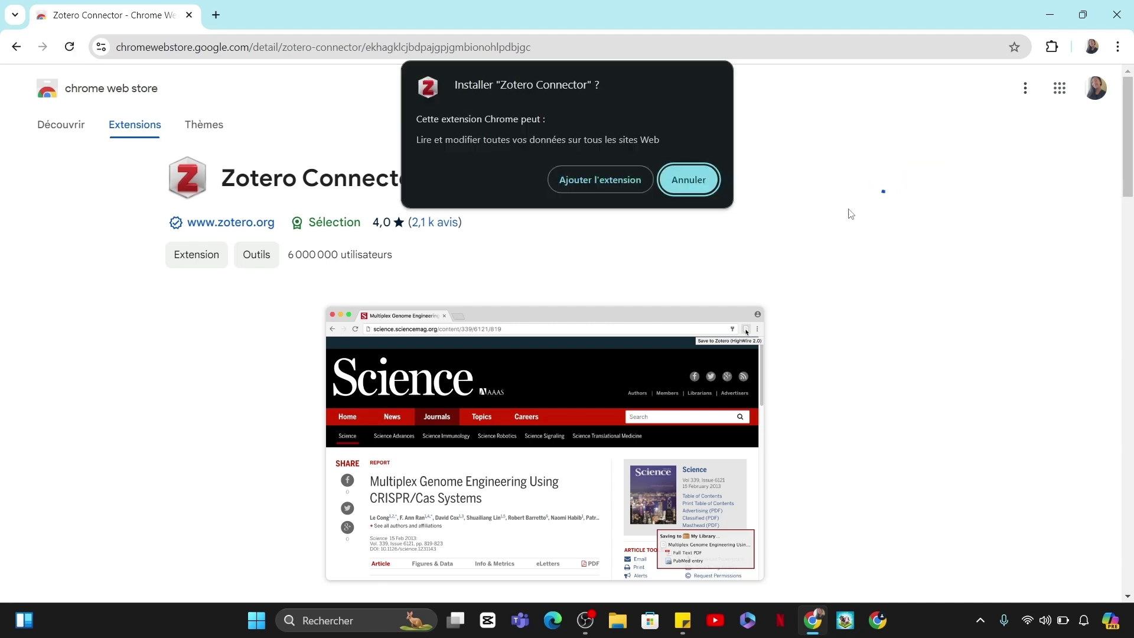
{"action": "left_click", "coordinate": [610, 185]}
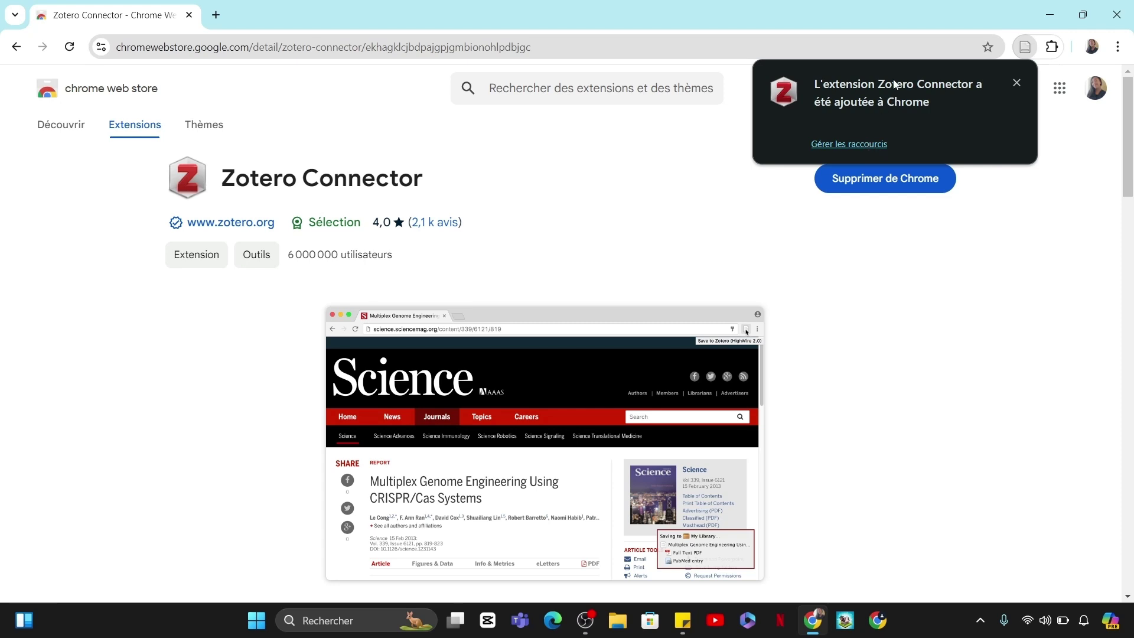
{"action": "left_click", "coordinate": [1019, 45]}
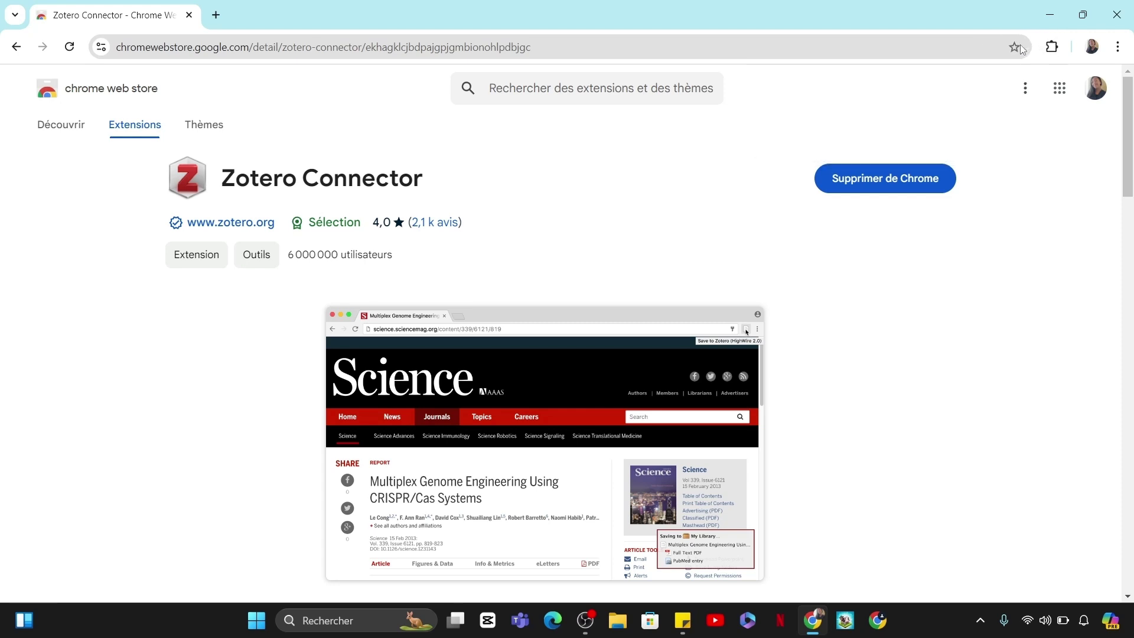
{"action": "left_click", "coordinate": [1051, 47]}
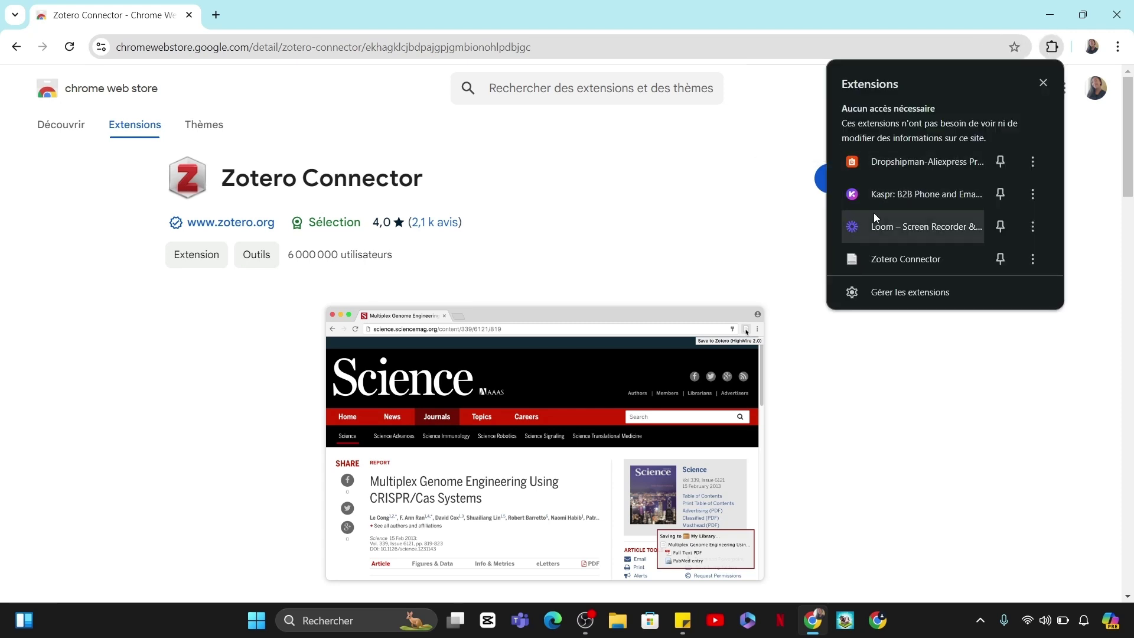
{"action": "left_click", "coordinate": [873, 254]}
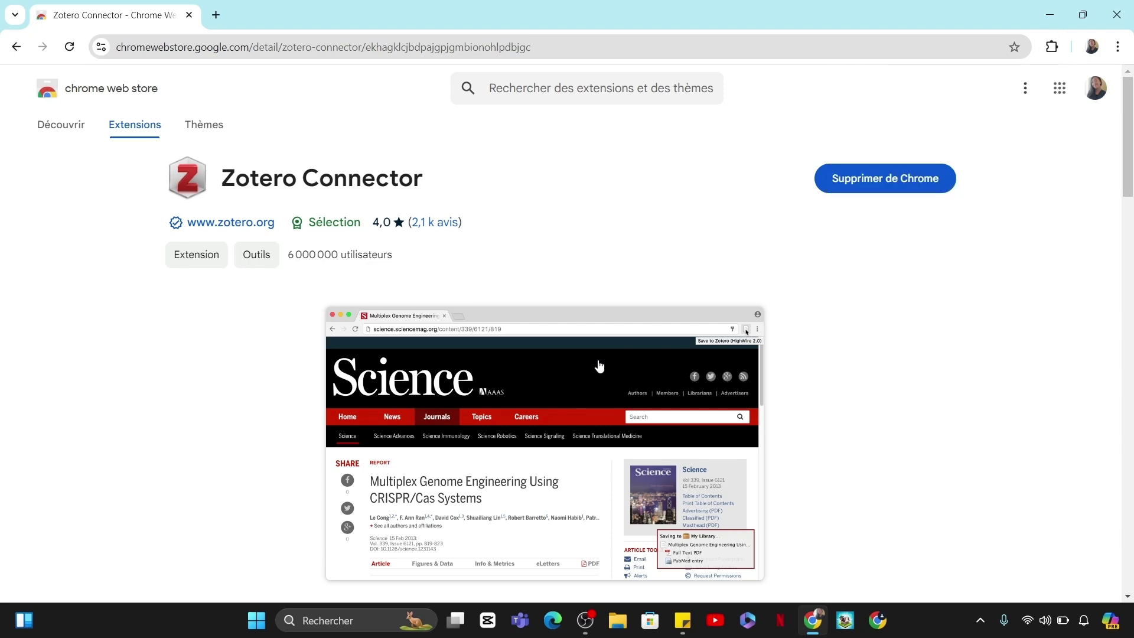
Swipe back twice from the store listing to the zotero.org homepage
{"action": "scroll", "coordinate": [598, 366], "scroll_direction": "down", "scroll_amount": 10}
{"action": "scroll", "coordinate": [599, 366], "scroll_direction": "up", "scroll_amount": 1}
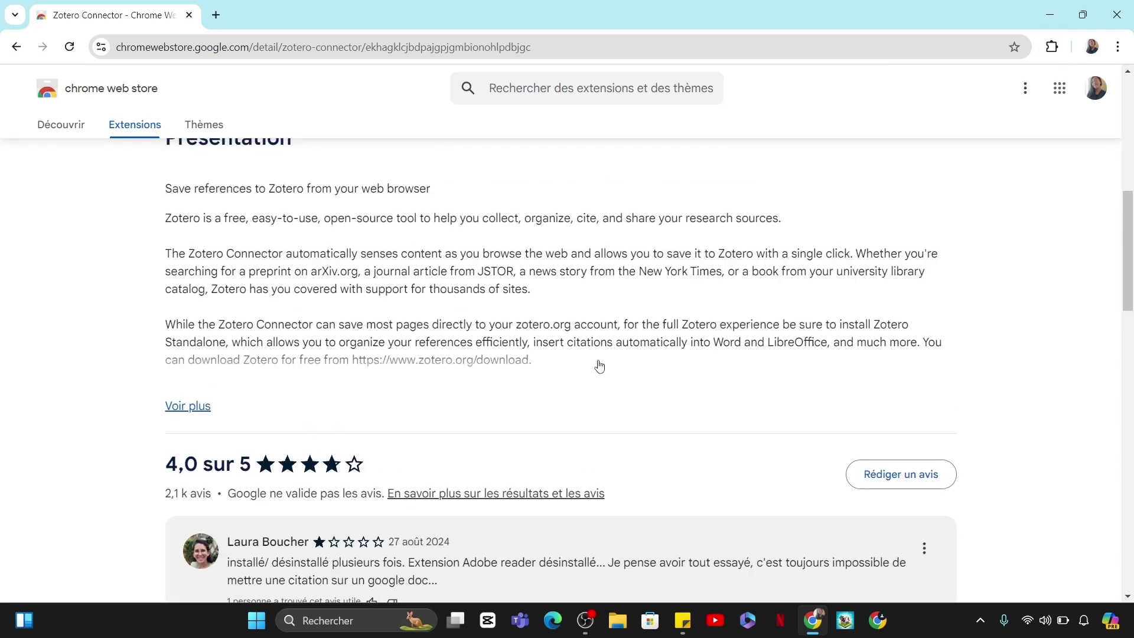
{"action": "scroll", "coordinate": [599, 365], "scroll_direction": "up", "scroll_amount": 10}
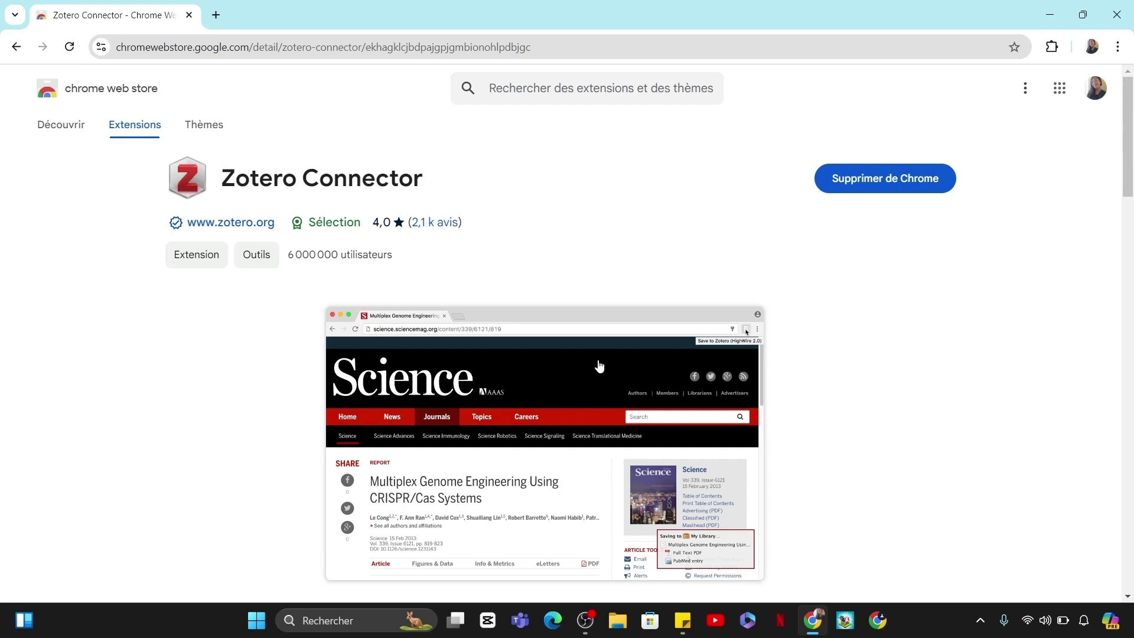
{"action": "scroll", "coordinate": [599, 366], "scroll_direction": "left", "scroll_amount": 5}
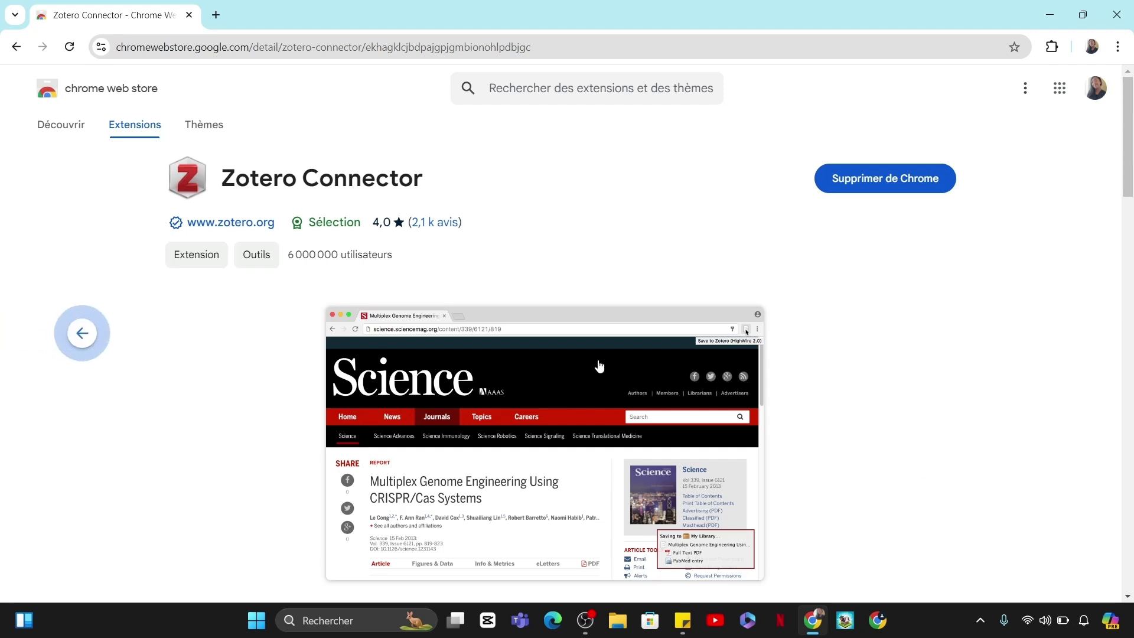
{"action": "scroll", "coordinate": [599, 366], "scroll_direction": "left", "scroll_amount": 5}
{"action": "scroll", "coordinate": [597, 364], "scroll_direction": "left", "scroll_amount": 5}
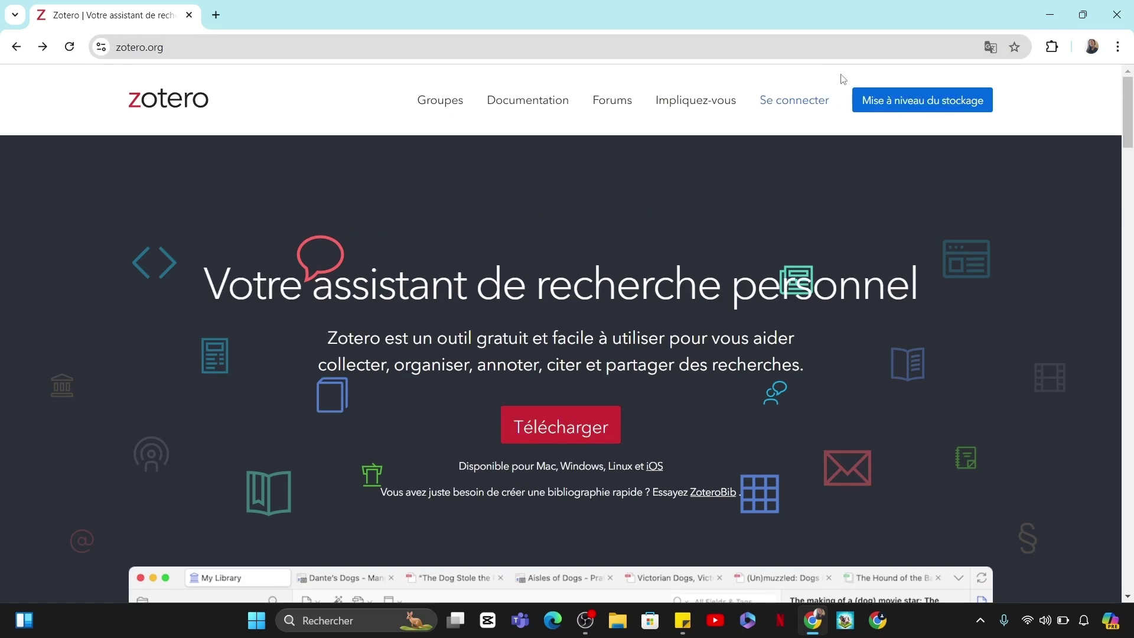
Fill in and submit the free Zotero account registration form, then open a new tab
{"action": "left_click", "coordinate": [786, 105]}
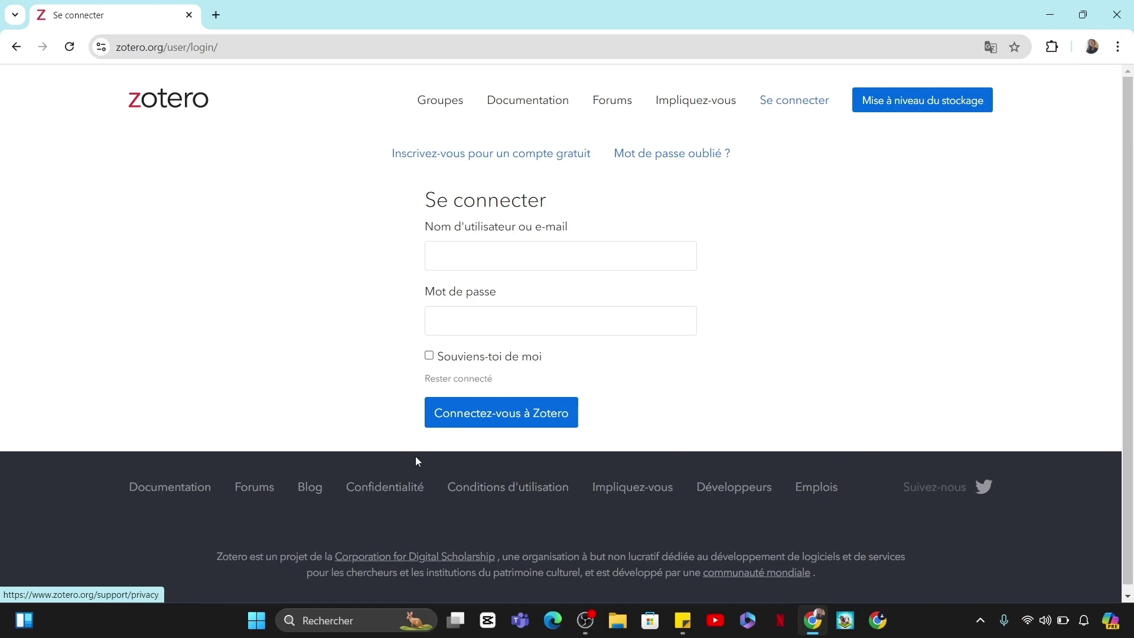
{"action": "left_click", "coordinate": [515, 155]}
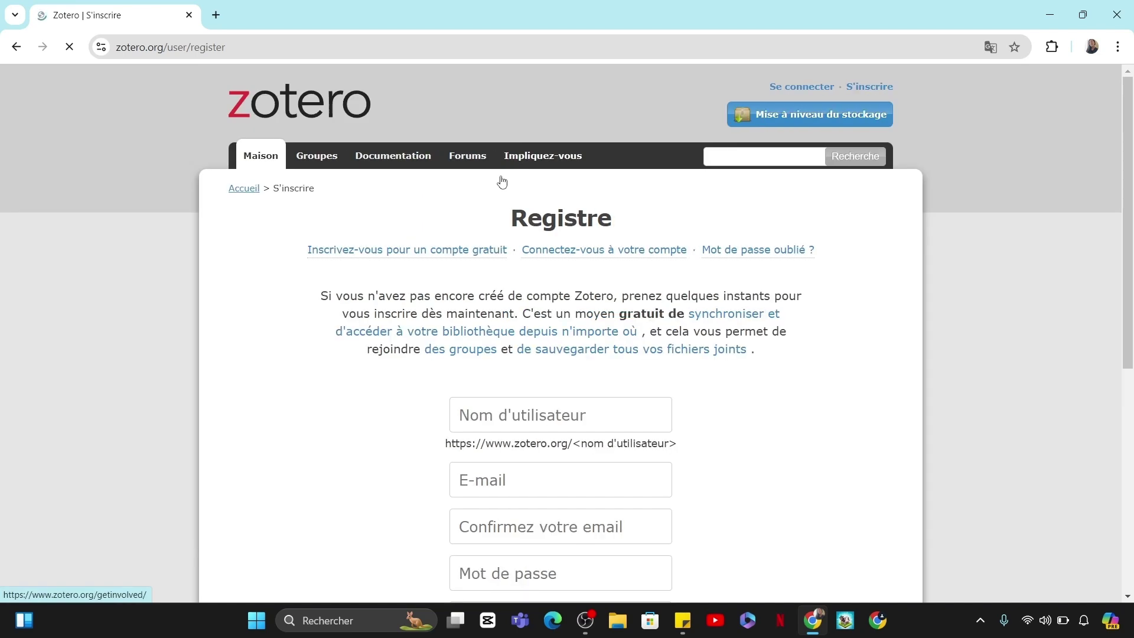
{"action": "scroll", "coordinate": [510, 248], "scroll_direction": "down", "scroll_amount": 2}
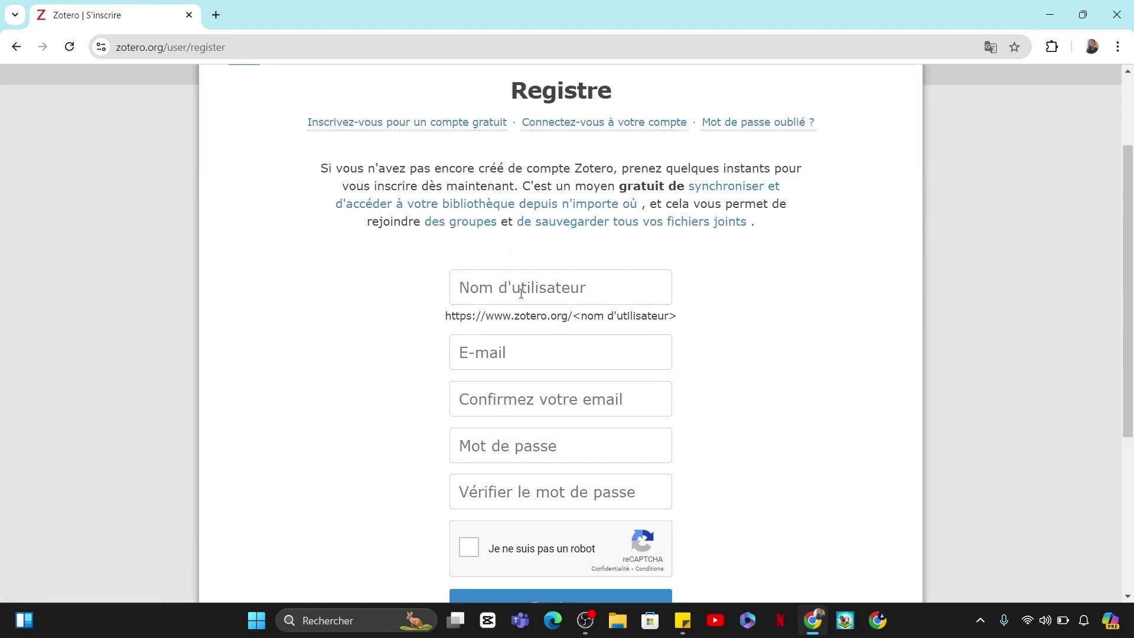
{"action": "scroll", "coordinate": [471, 353], "scroll_direction": "down", "scroll_amount": 1}
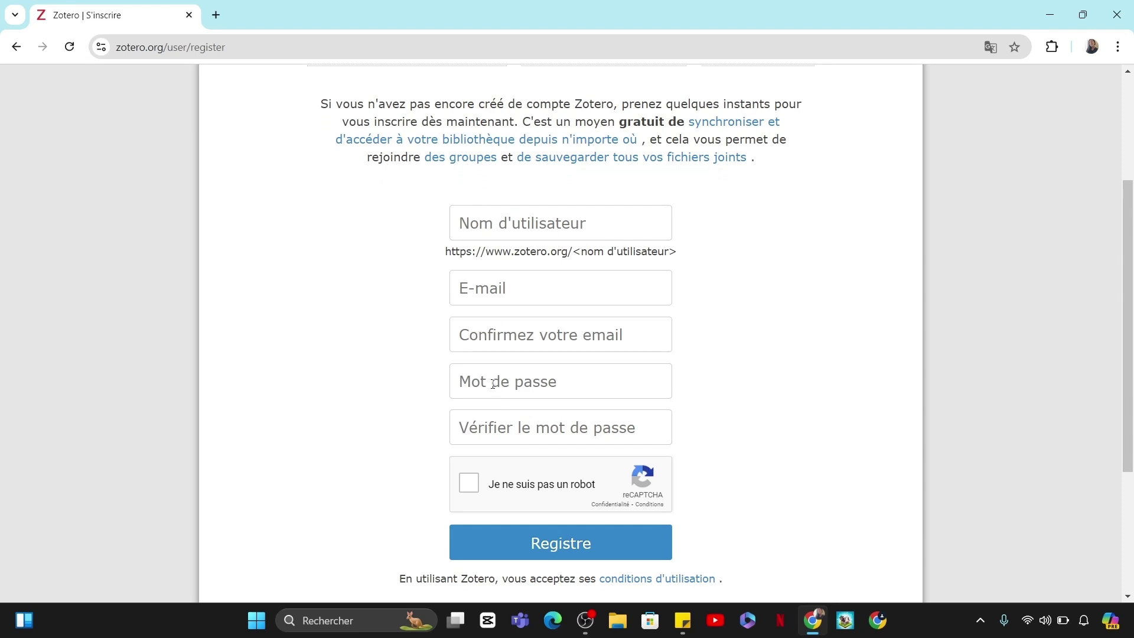
{"action": "scroll", "coordinate": [510, 433], "scroll_direction": "down", "scroll_amount": 1}
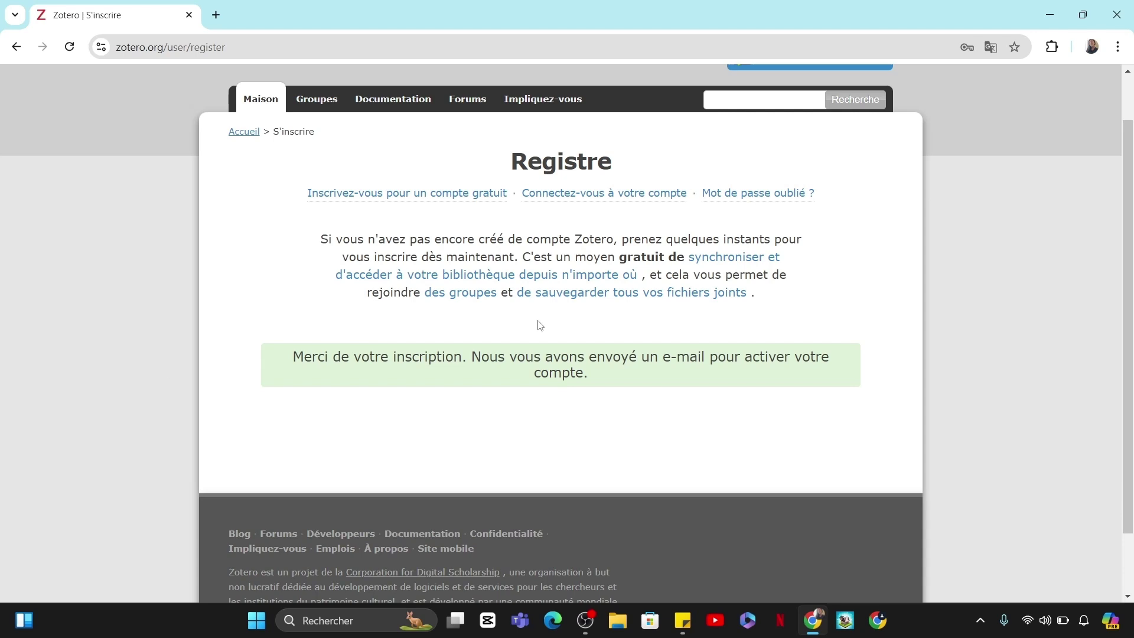
{"action": "left_click", "coordinate": [217, 14]}
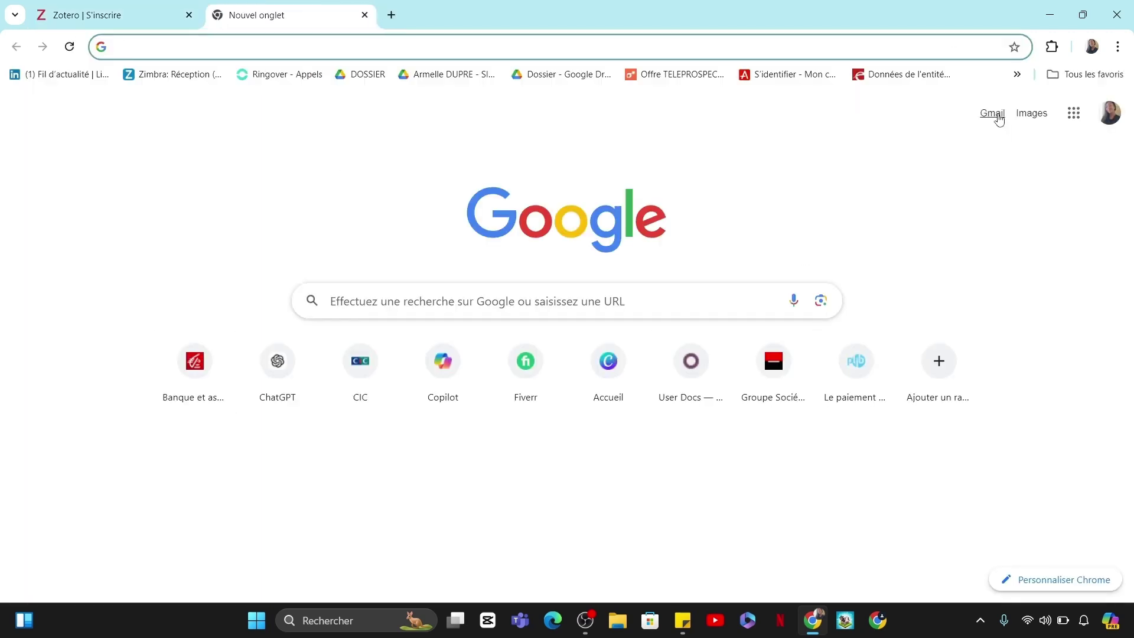
Open Gmail from the new tab page to check the inbox
{"action": "left_click", "coordinate": [997, 115]}
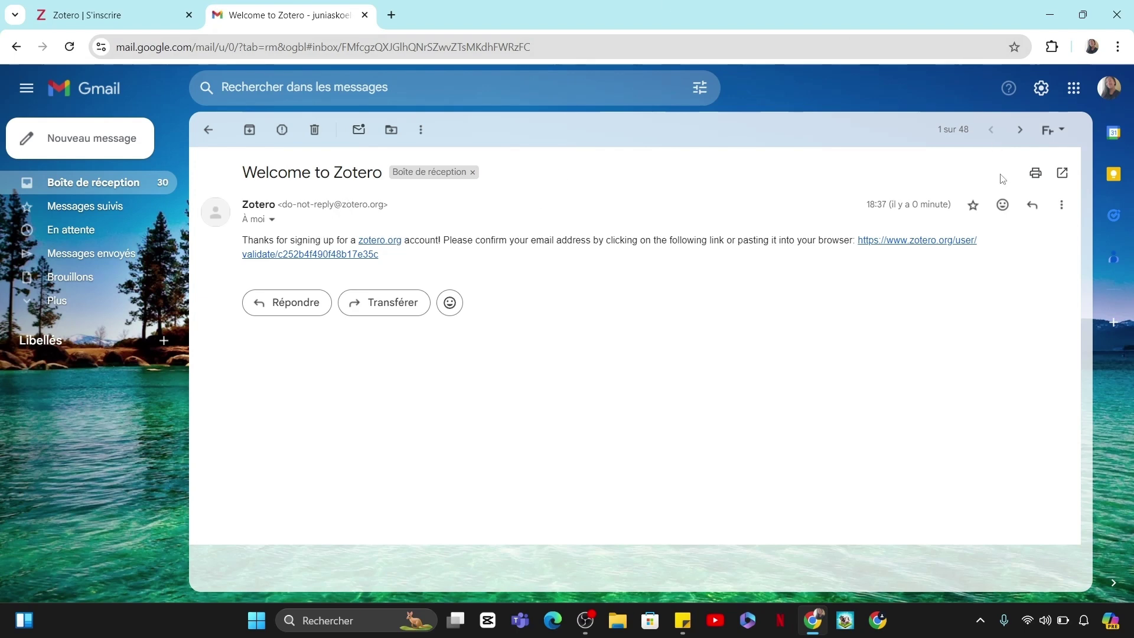
{"action": "left_click", "coordinate": [939, 241]}
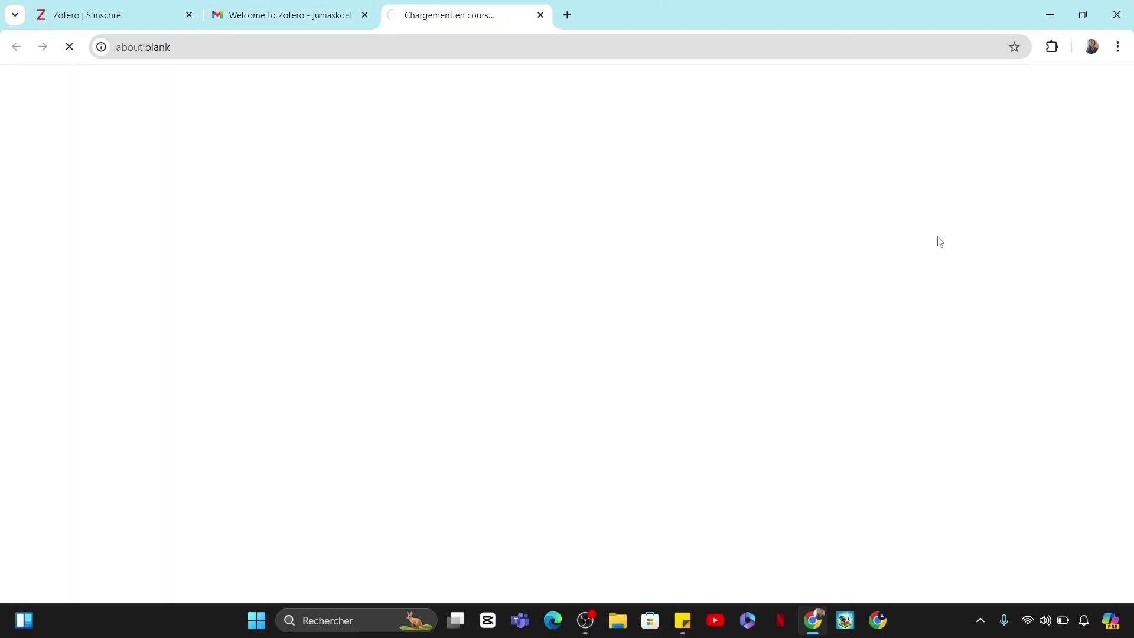
{"action": "scroll", "coordinate": [711, 324], "scroll_direction": "down", "scroll_amount": 3}
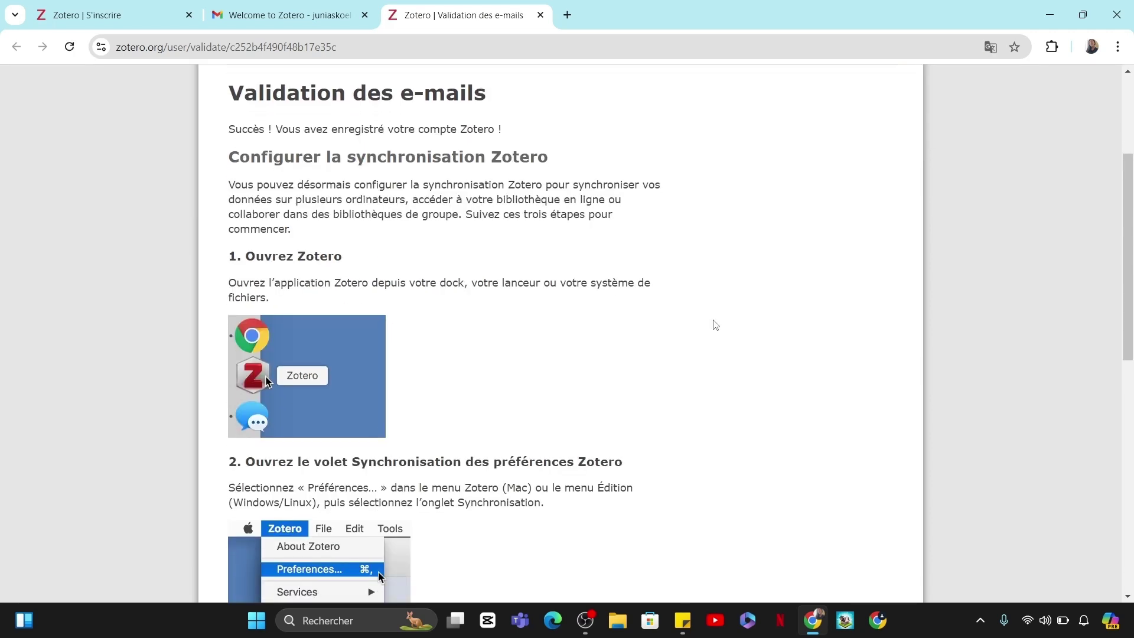
{"action": "scroll", "coordinate": [715, 324], "scroll_direction": "down", "scroll_amount": 1}
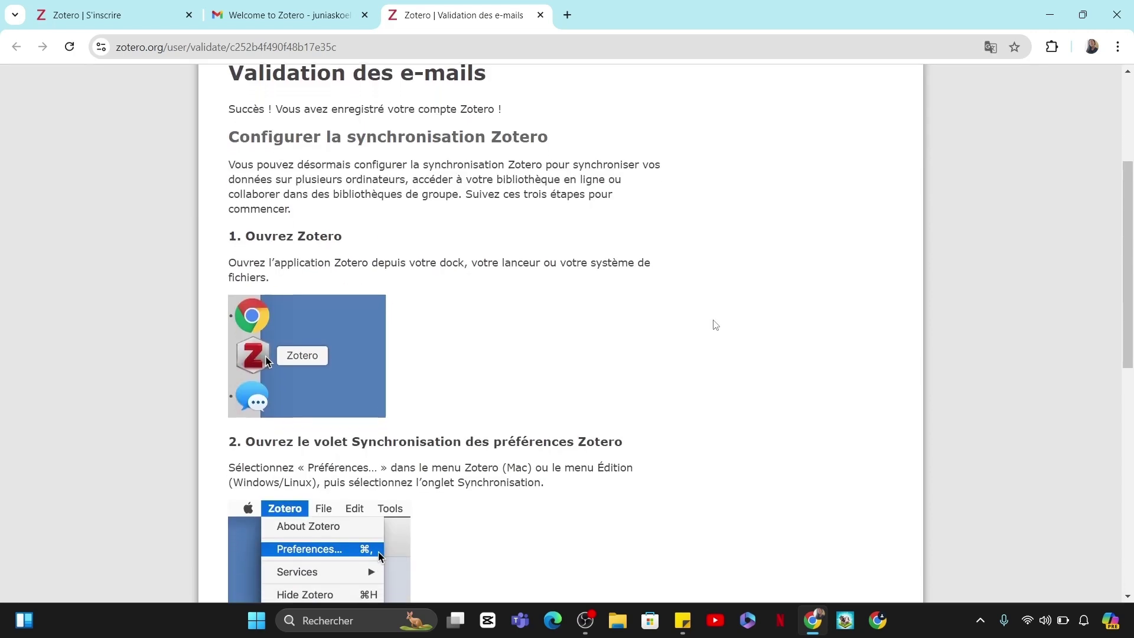
{"action": "scroll", "coordinate": [715, 325], "scroll_direction": "down", "scroll_amount": 2}
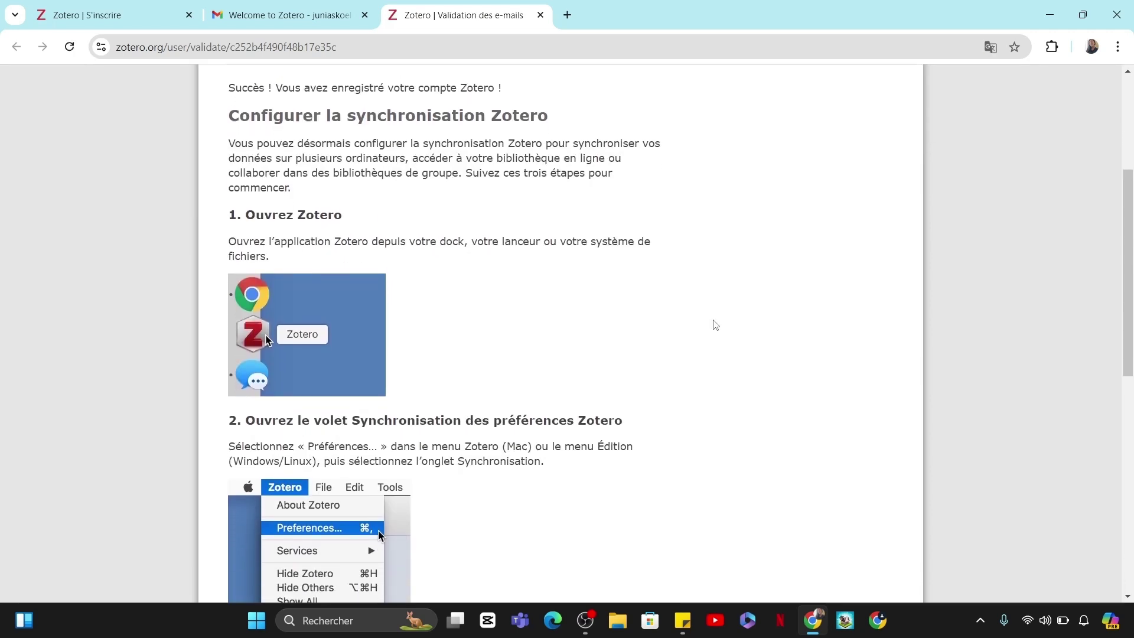
{"action": "scroll", "coordinate": [715, 325], "scroll_direction": "up", "scroll_amount": 2}
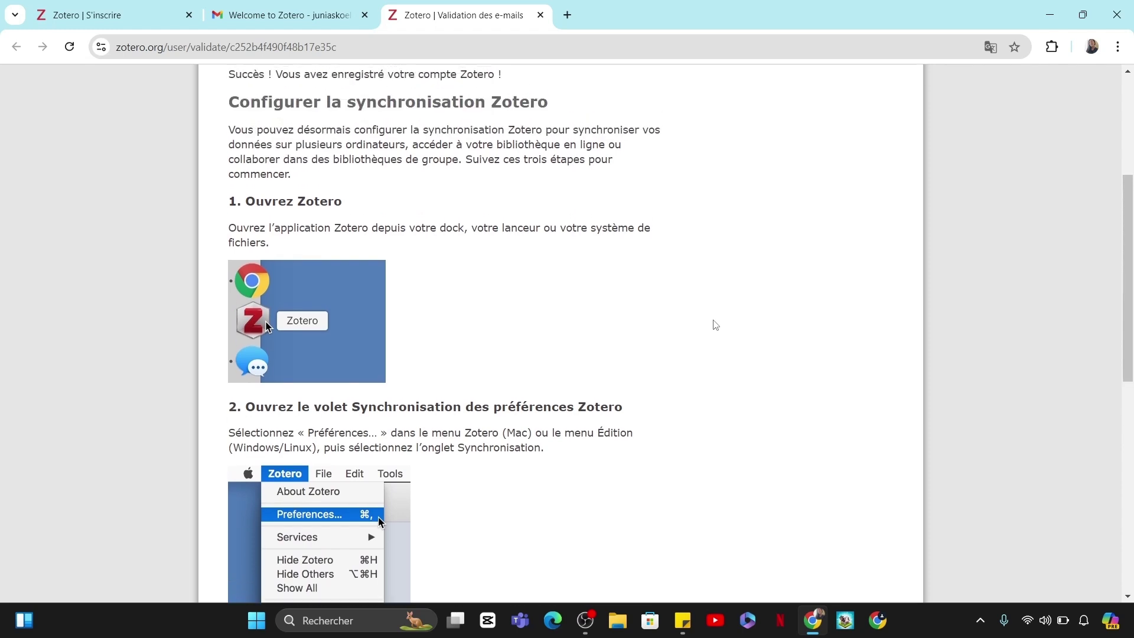
{"action": "scroll", "coordinate": [715, 325], "scroll_direction": "up", "scroll_amount": 3}
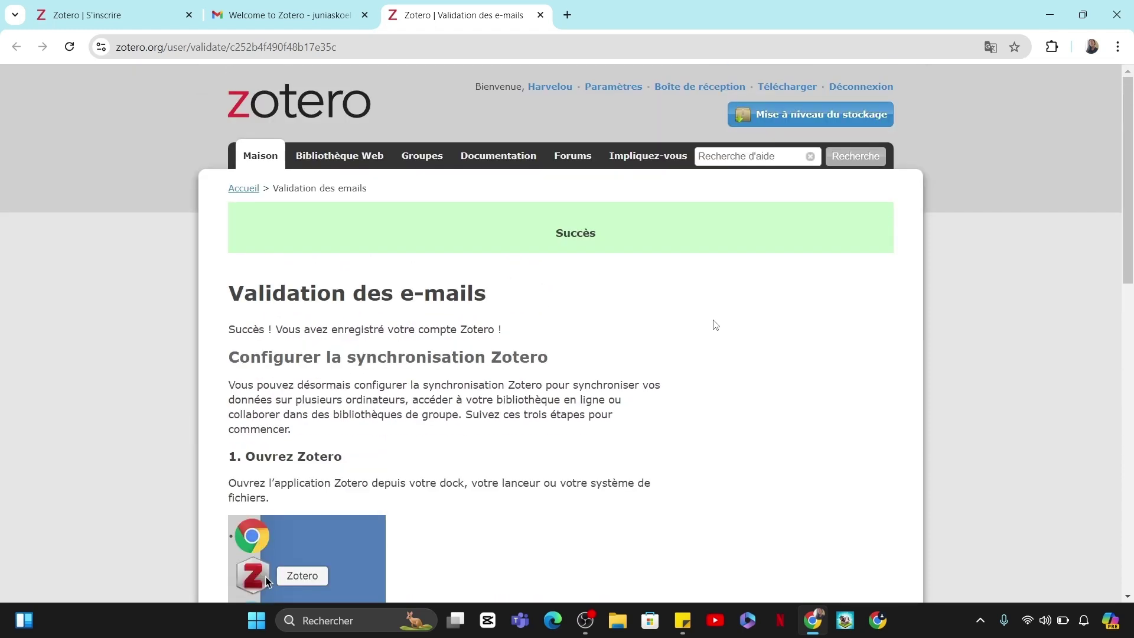
{"action": "scroll", "coordinate": [715, 324], "scroll_direction": "down", "scroll_amount": 1}
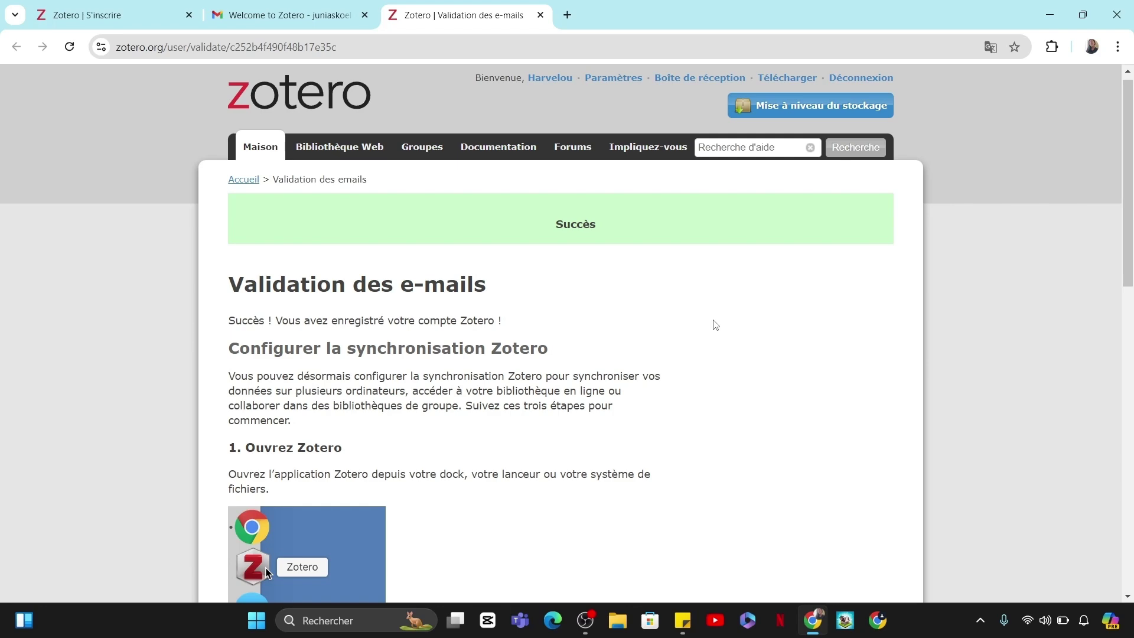
Search Google for 'article le monde', open Le Monde.fr, then follow Zotero's download link
{"action": "left_click", "coordinate": [567, 15]}
{"action": "type", "text": "a"}
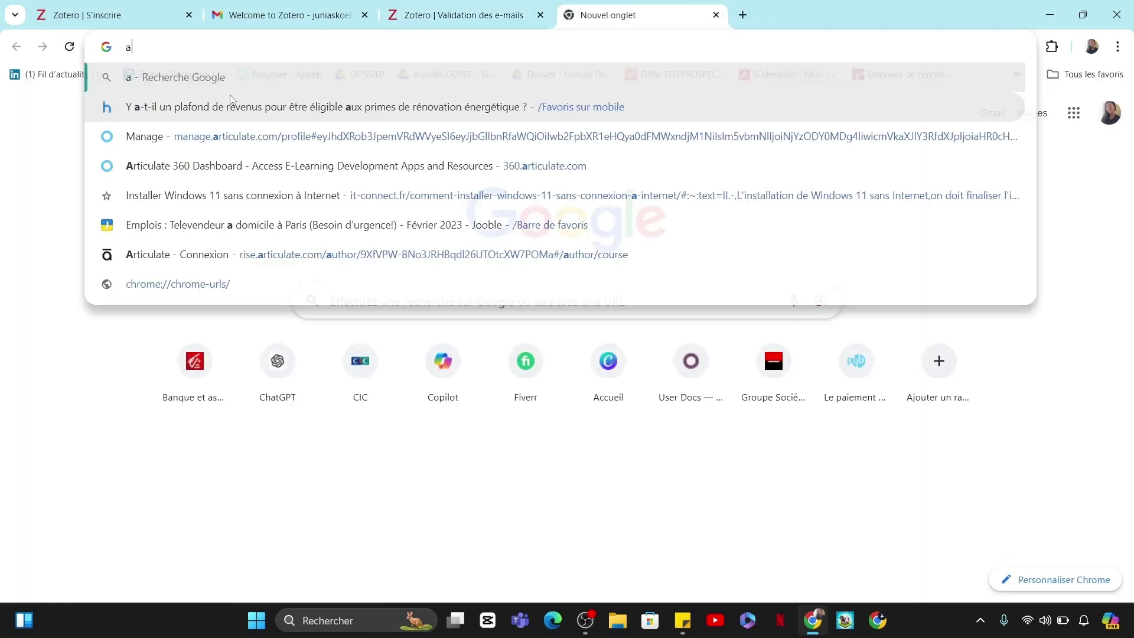
{"action": "type", "text": "rticle"}
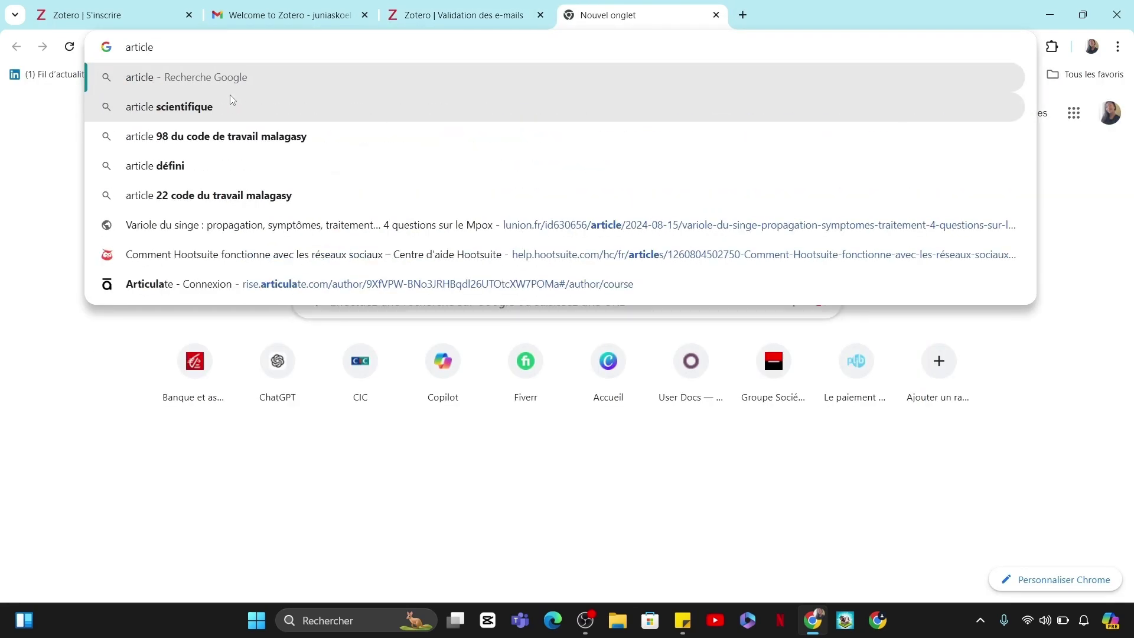
{"action": "key", "text": "Return"}
{"action": "scroll", "coordinate": [228, 555], "scroll_direction": "down", "scroll_amount": 2}
{"action": "left_click", "coordinate": [211, 125]}
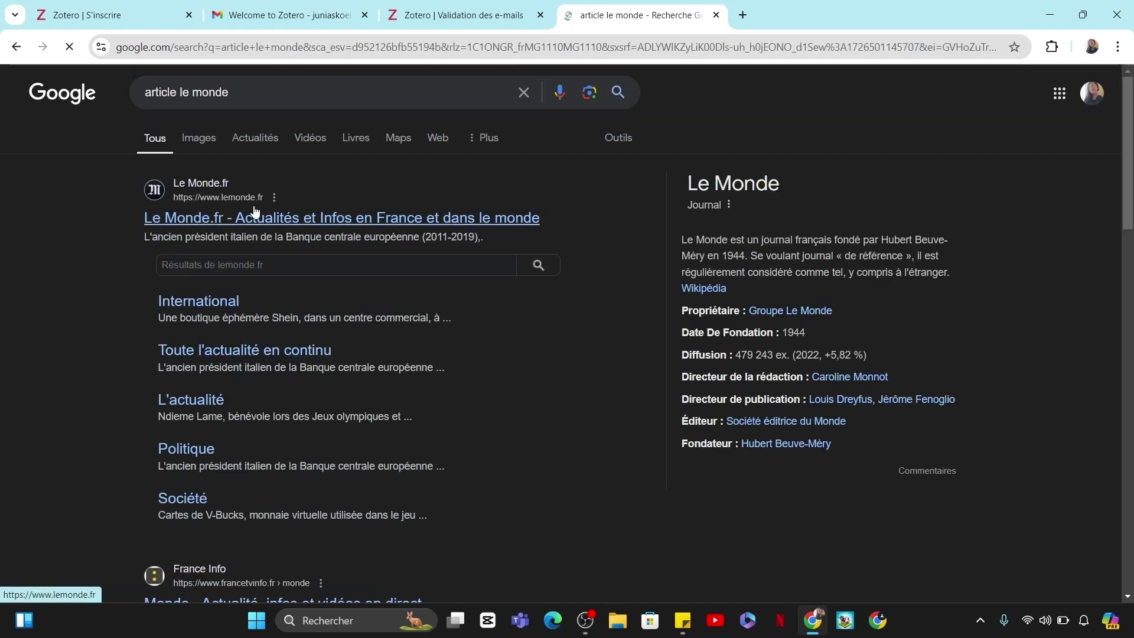
{"action": "left_click", "coordinate": [255, 216]}
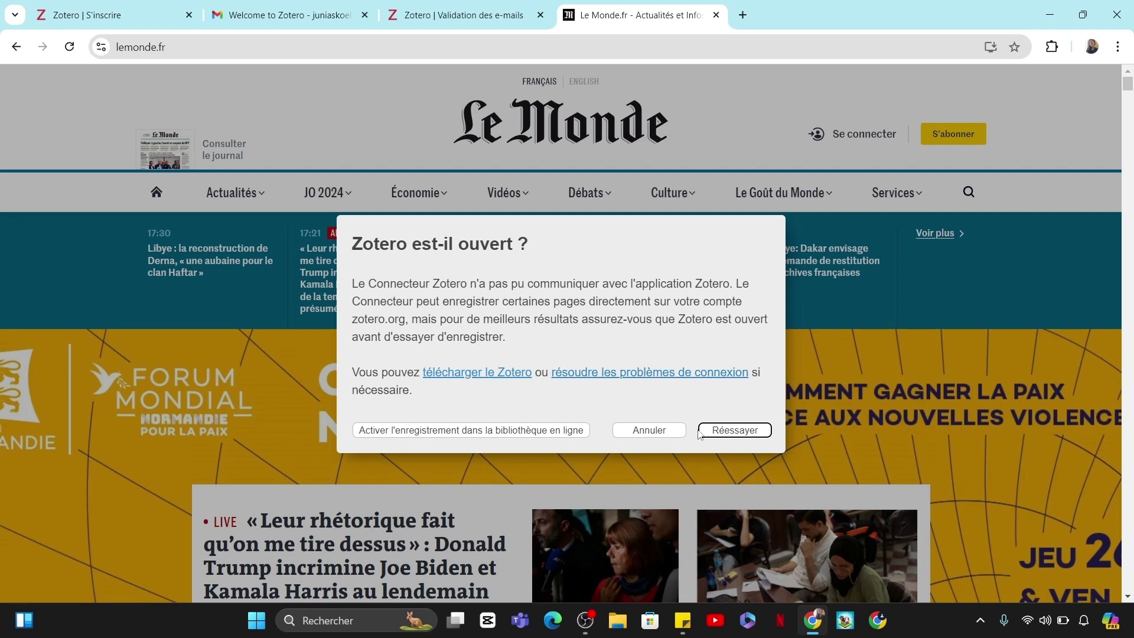
{"action": "left_click", "coordinate": [463, 373]}
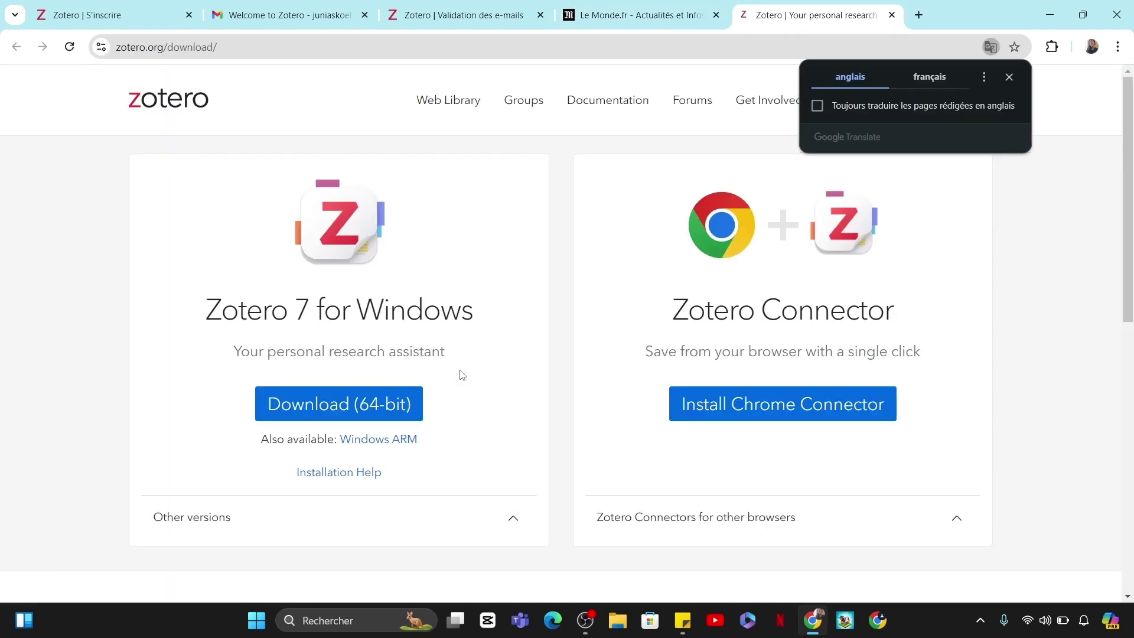
Download Zotero-7.0.5_x64_setup.exe and install Zotero 7 with the Standard setup type
{"action": "left_click", "coordinate": [349, 407]}
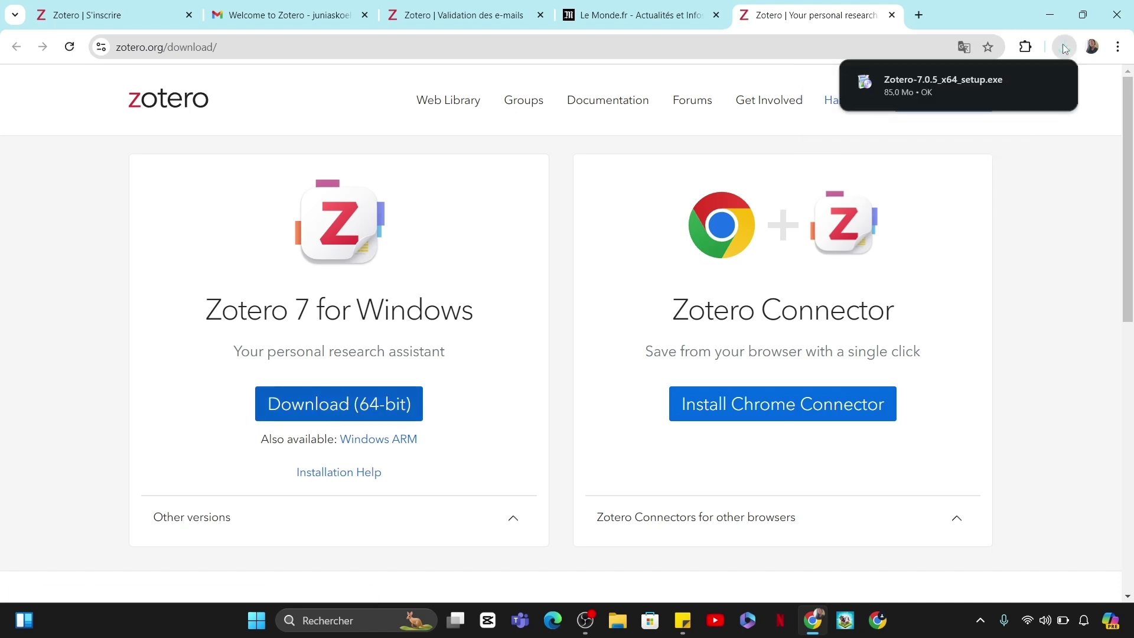
{"action": "left_click", "coordinate": [982, 84]}
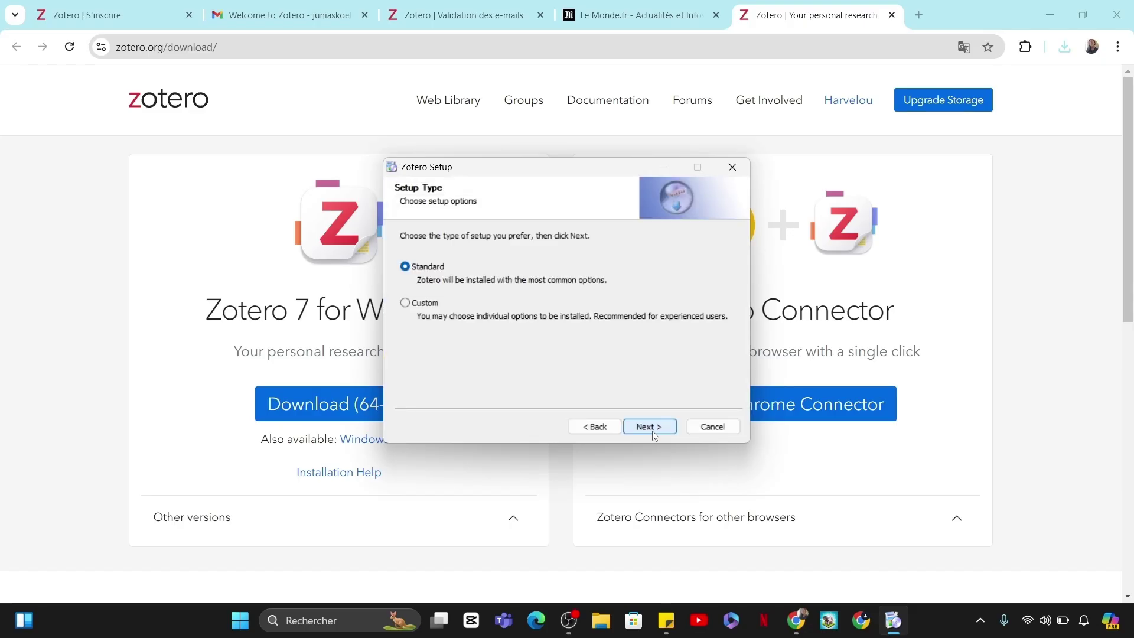
{"action": "left_click", "coordinate": [652, 427]}
{"action": "left_click", "coordinate": [653, 433]}
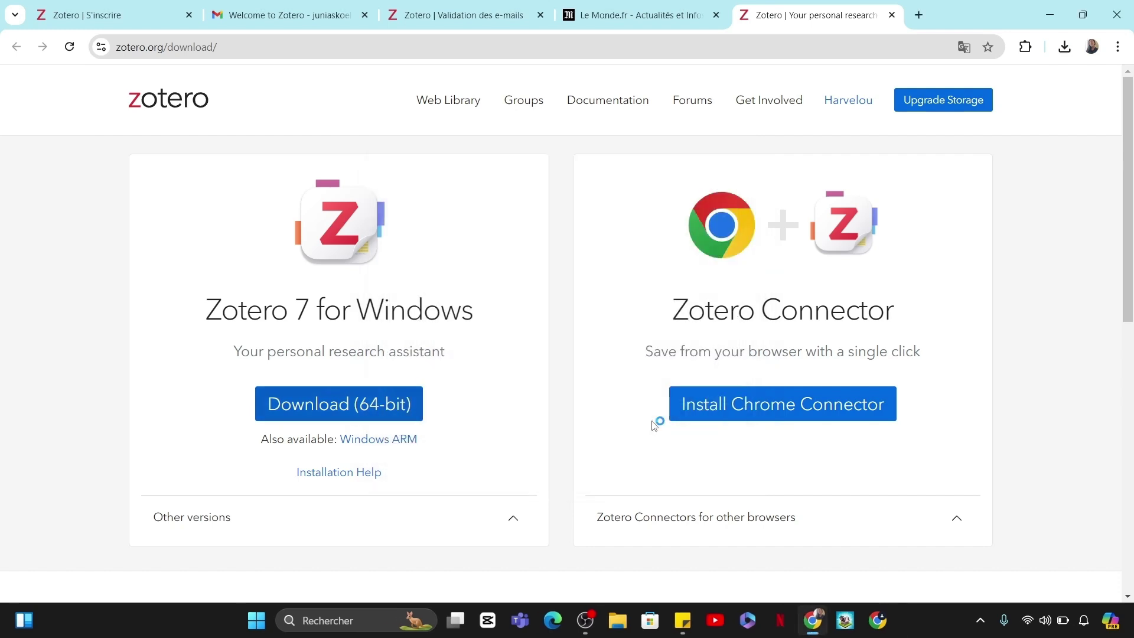
Launch Zotero from Windows search, maximize its window, and select Ma bibliothèque
{"action": "left_click", "coordinate": [313, 620]}
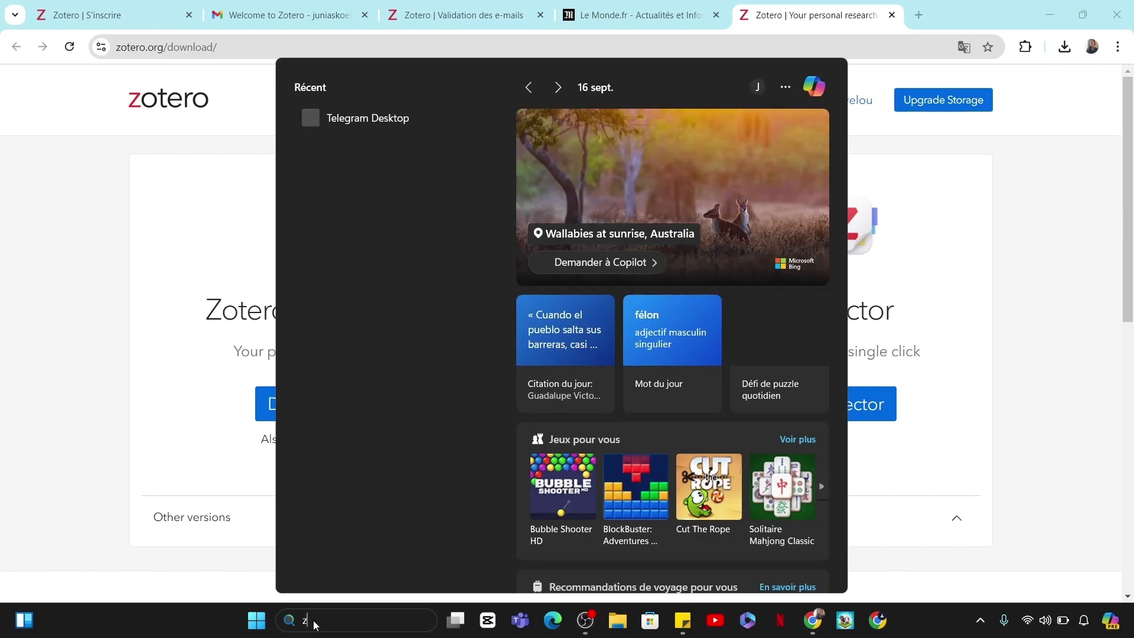
{"action": "type", "text": "z"}
{"action": "key", "text": "Return"}
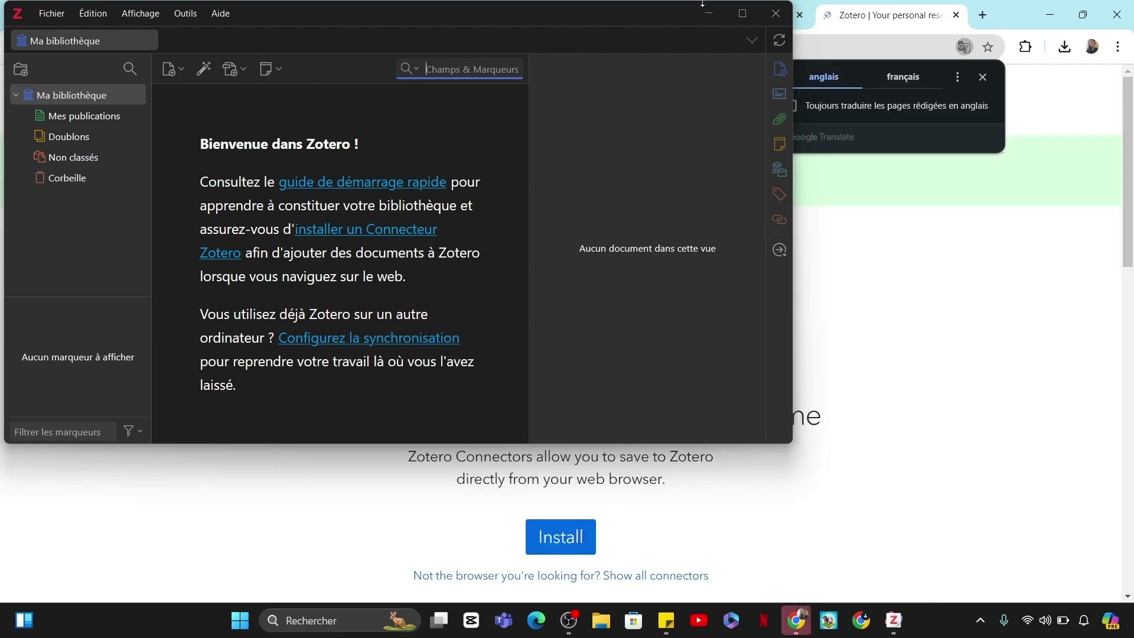
{"action": "left_click", "coordinate": [742, 13]}
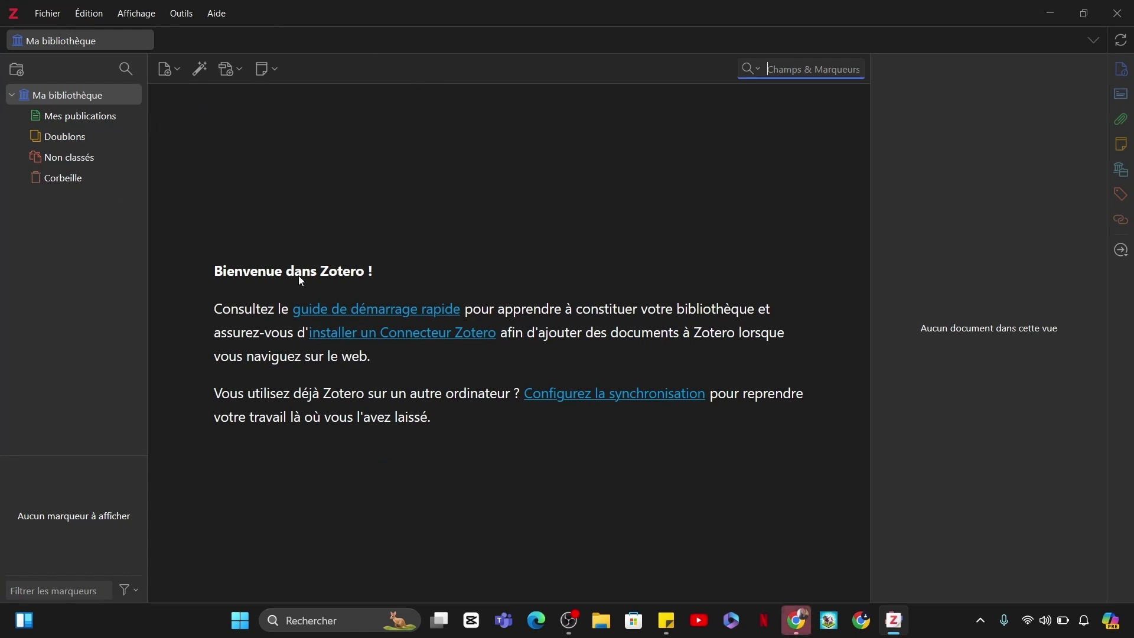
{"action": "left_click", "coordinate": [3, 310]}
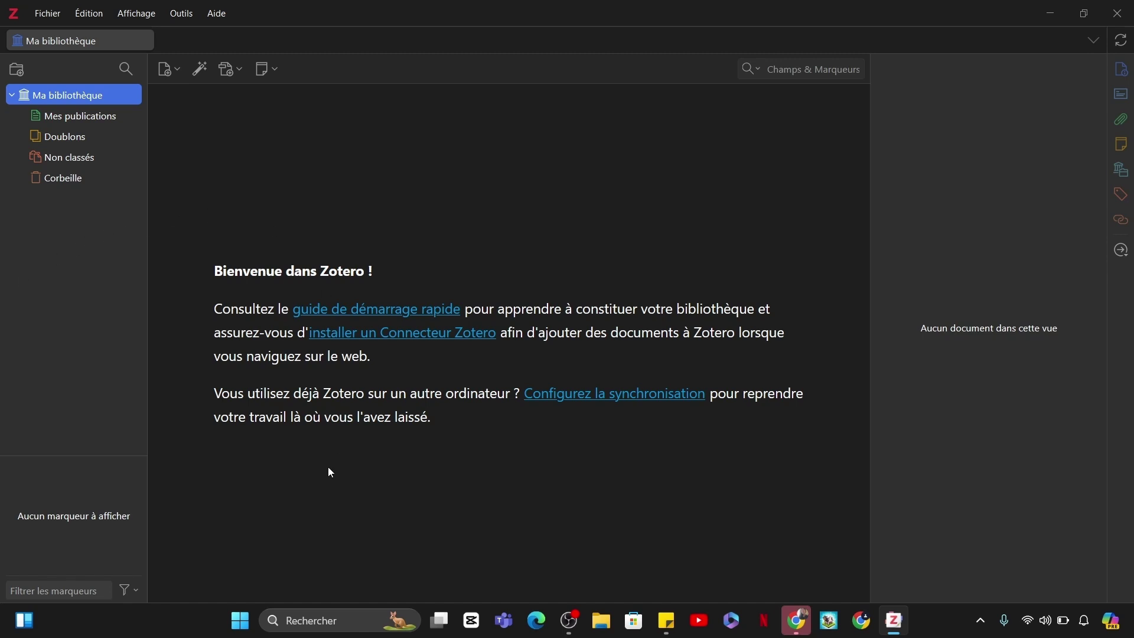
On the Le Monde tab, dismiss the connection warning and run the Zotero Connector
{"action": "left_click", "coordinate": [797, 631]}
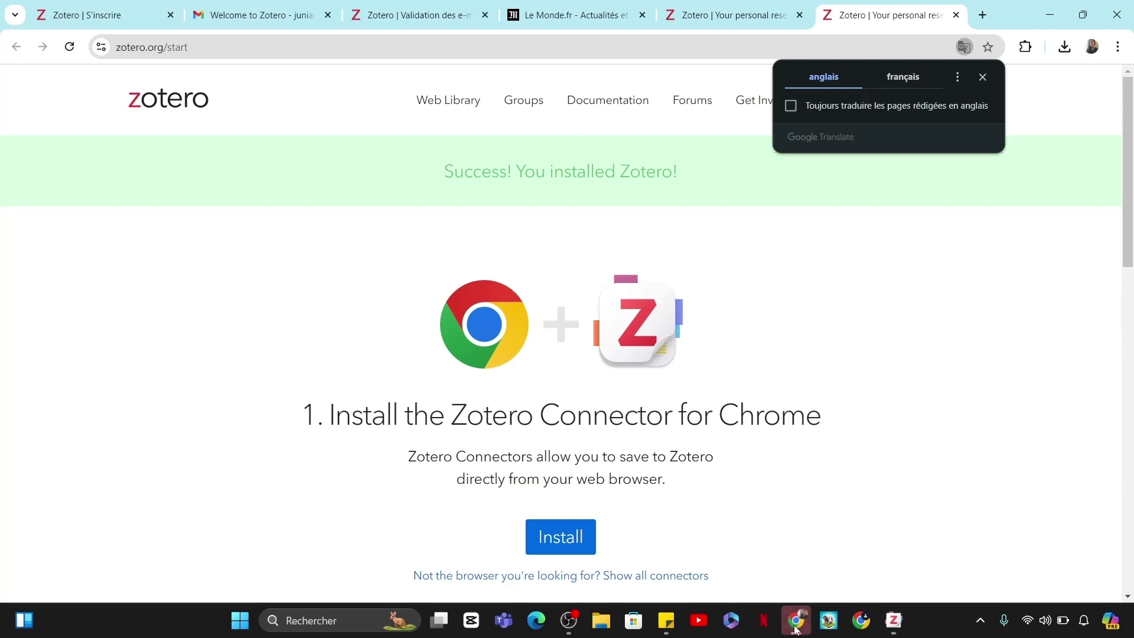
{"action": "left_click", "coordinate": [551, 24]}
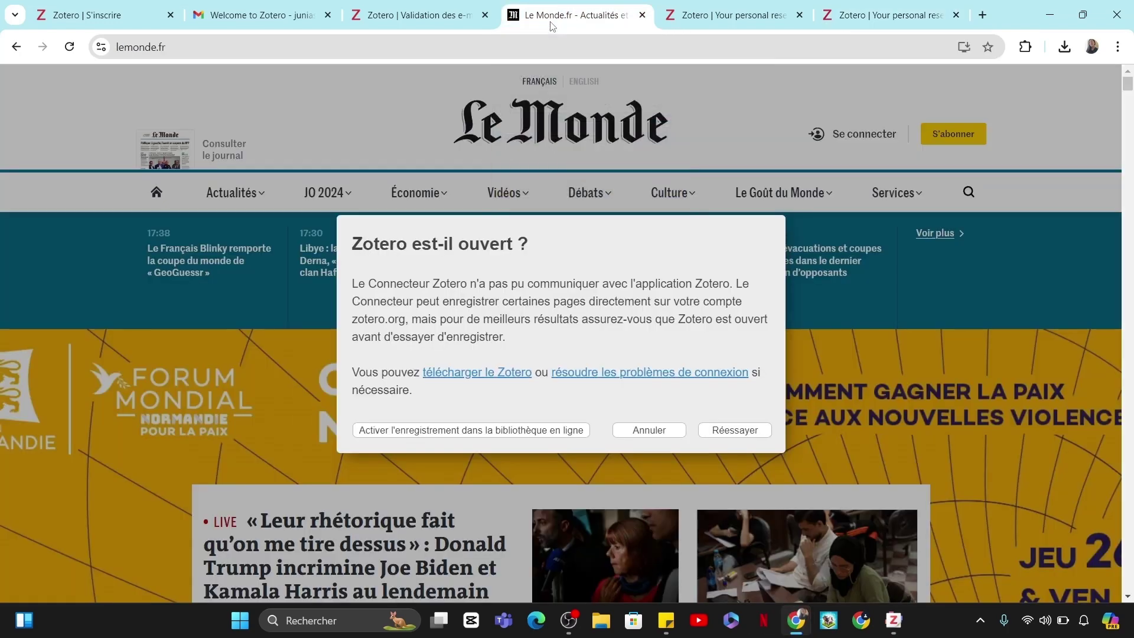
{"action": "left_click", "coordinate": [682, 434]}
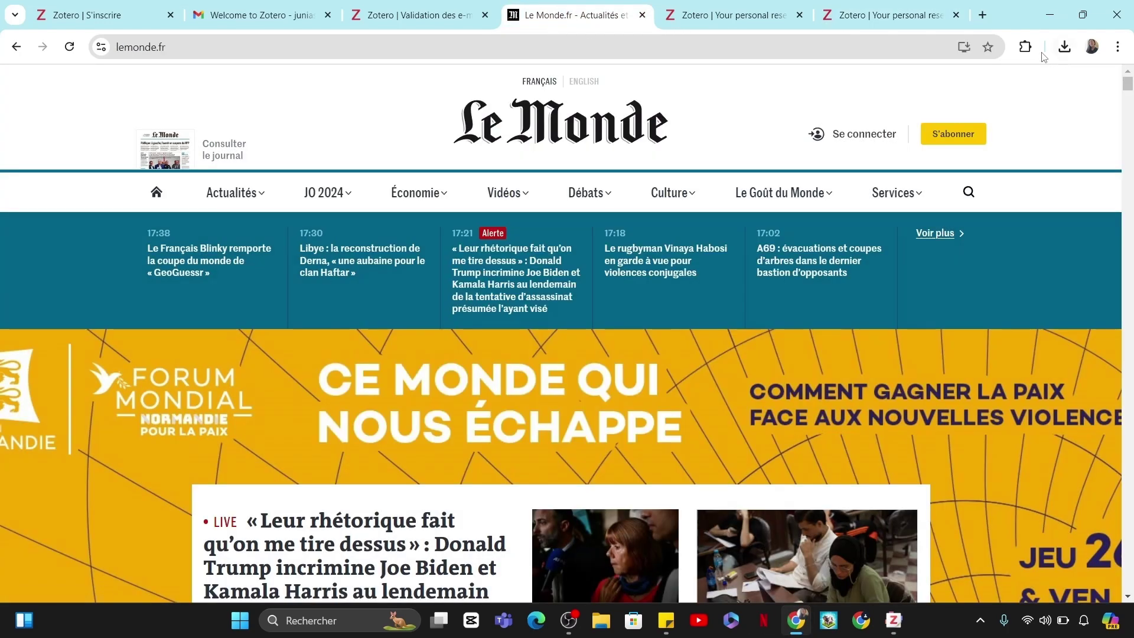
{"action": "left_click", "coordinate": [1026, 47]}
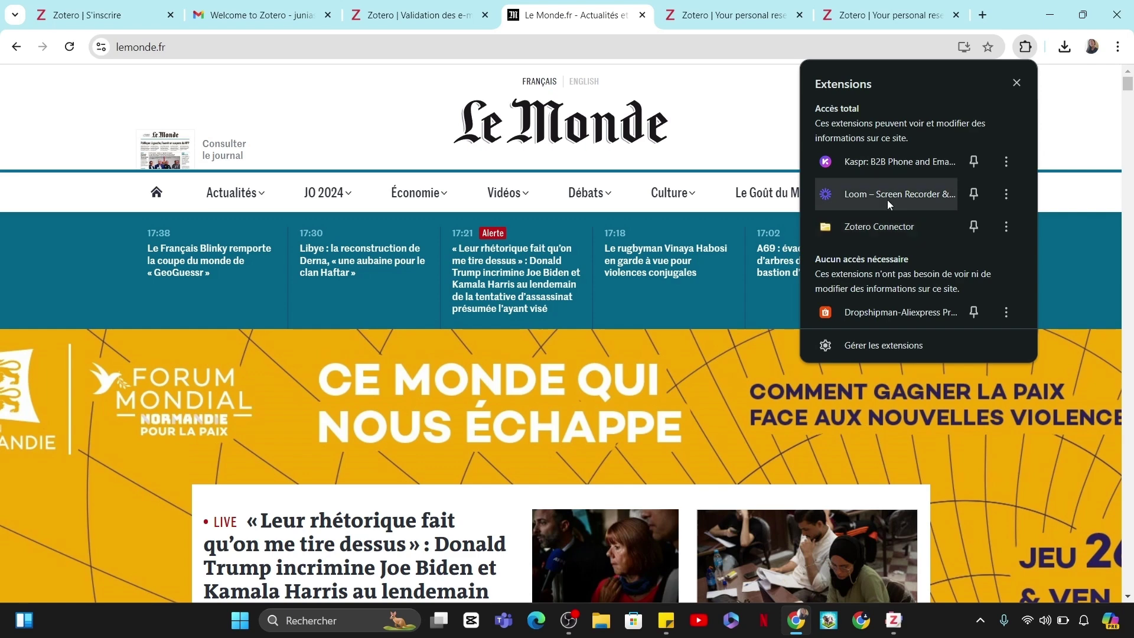
{"action": "left_click", "coordinate": [880, 233]}
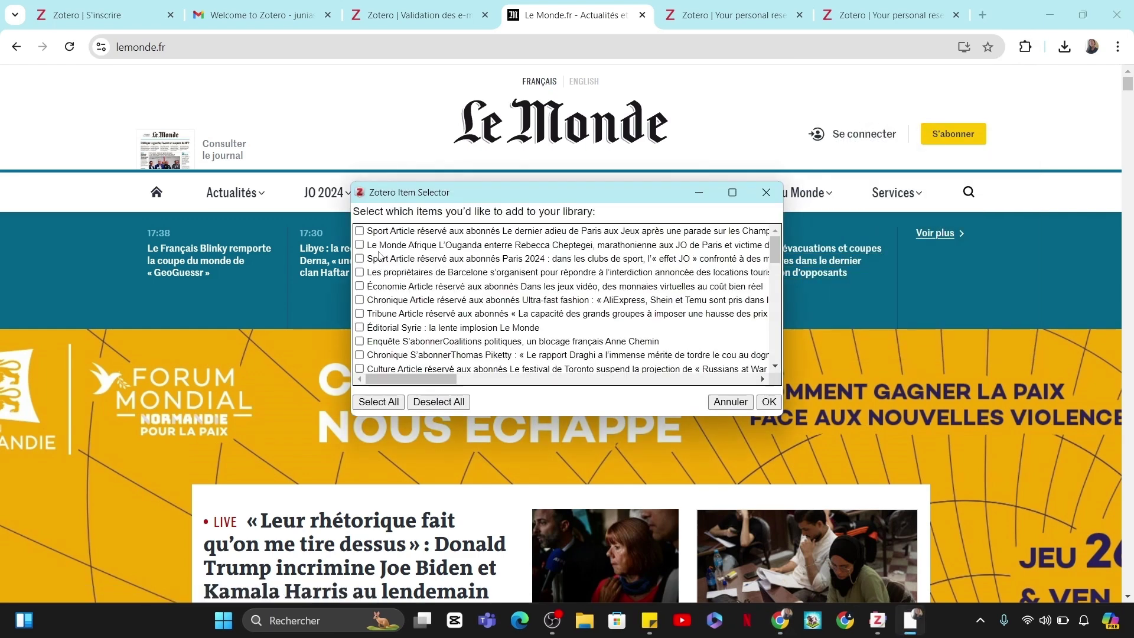
Select the Ultra-fast fashion article and save it into Ma bibliothèque
{"action": "scroll", "coordinate": [390, 342], "scroll_direction": "down", "scroll_amount": 2}
{"action": "scroll", "coordinate": [389, 342], "scroll_direction": "down", "scroll_amount": 3}
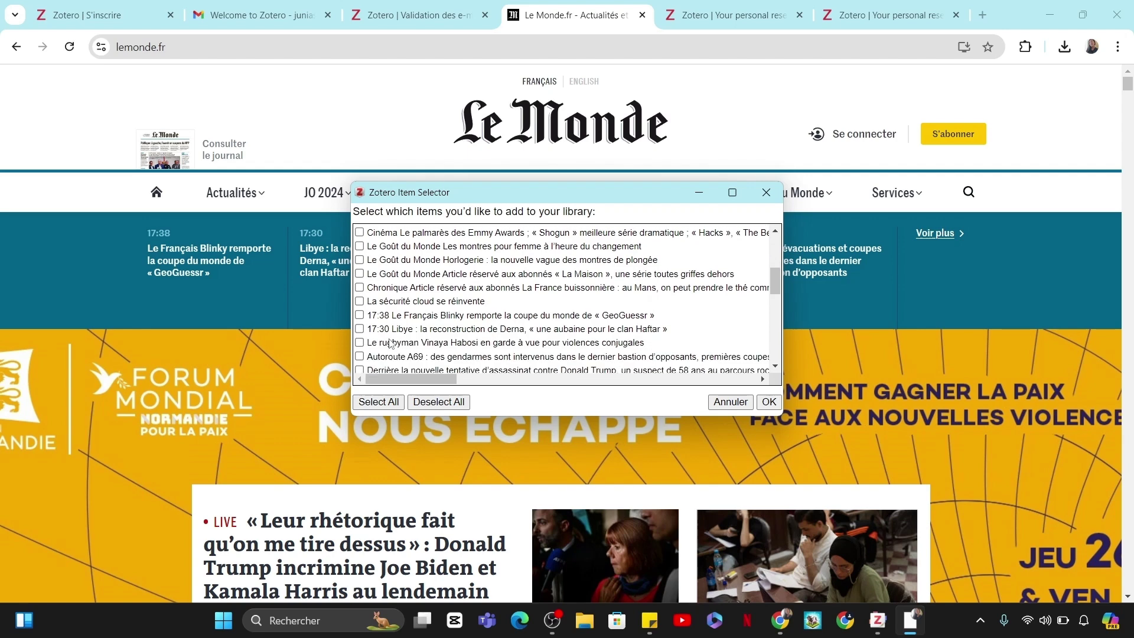
{"action": "scroll", "coordinate": [390, 342], "scroll_direction": "down", "scroll_amount": 2}
{"action": "scroll", "coordinate": [390, 343], "scroll_direction": "down", "scroll_amount": 3}
{"action": "scroll", "coordinate": [389, 343], "scroll_direction": "down", "scroll_amount": 2}
{"action": "scroll", "coordinate": [390, 342], "scroll_direction": "down", "scroll_amount": 2}
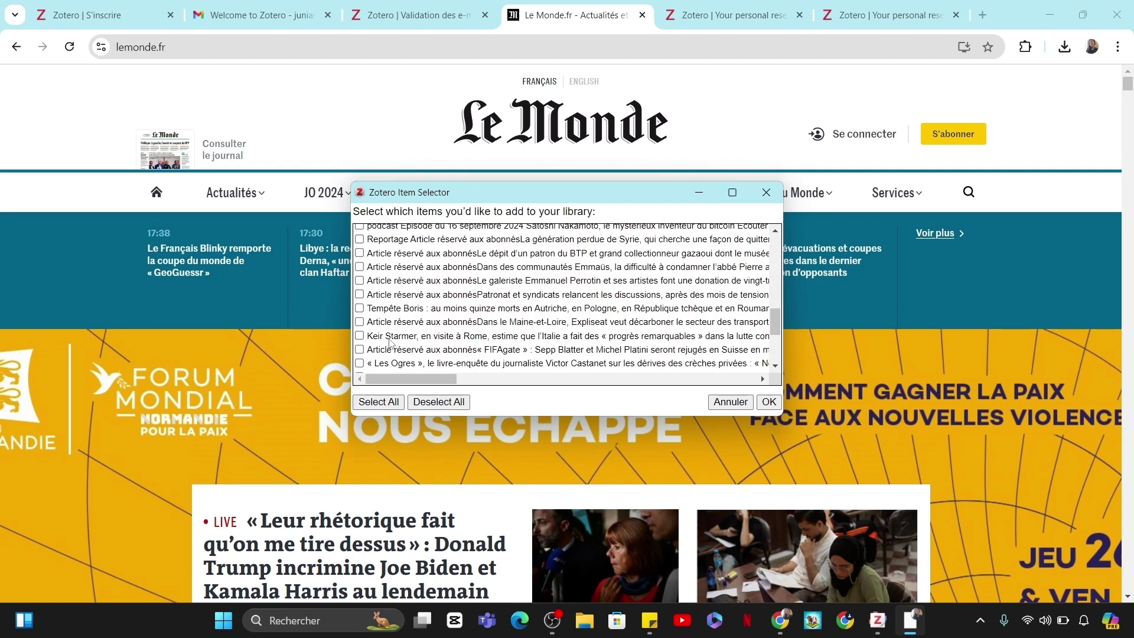
{"action": "scroll", "coordinate": [390, 342], "scroll_direction": "down", "scroll_amount": 2}
{"action": "scroll", "coordinate": [390, 341], "scroll_direction": "up", "scroll_amount": 10}
{"action": "scroll", "coordinate": [390, 341], "scroll_direction": "up", "scroll_amount": 2}
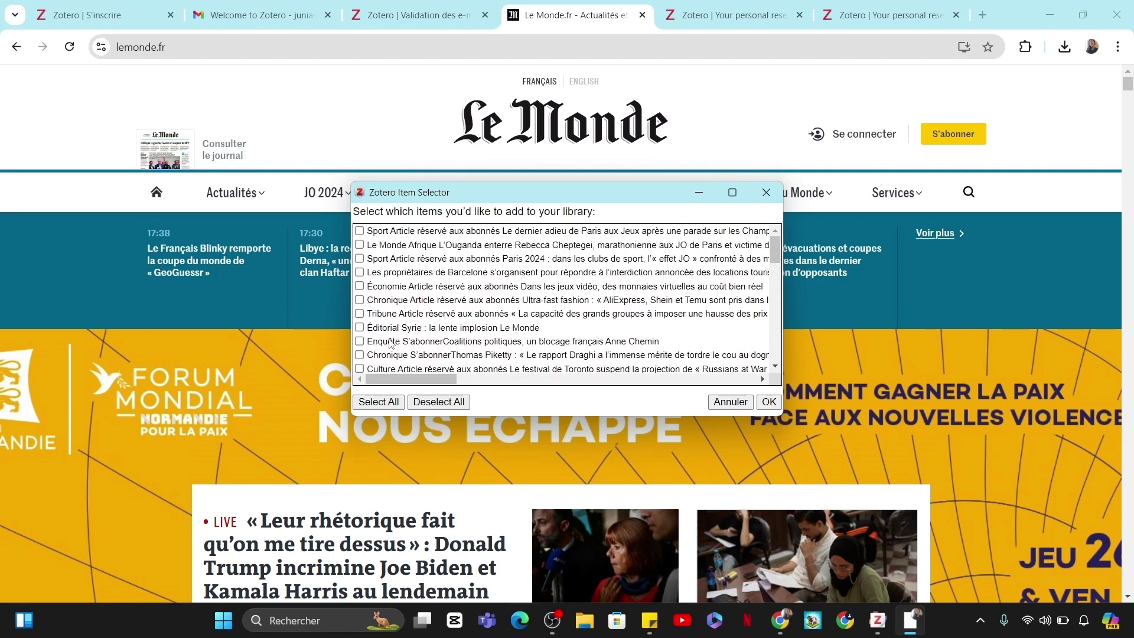
{"action": "left_click", "coordinate": [360, 300]}
{"action": "left_click", "coordinate": [774, 403]}
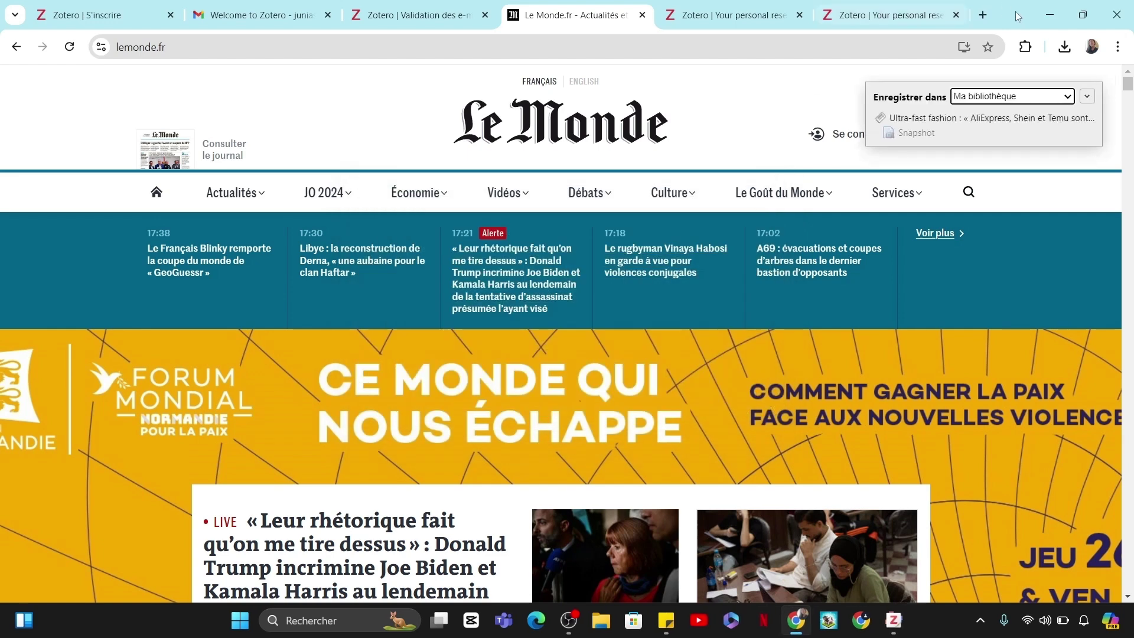
{"action": "left_click", "coordinate": [1068, 99]}
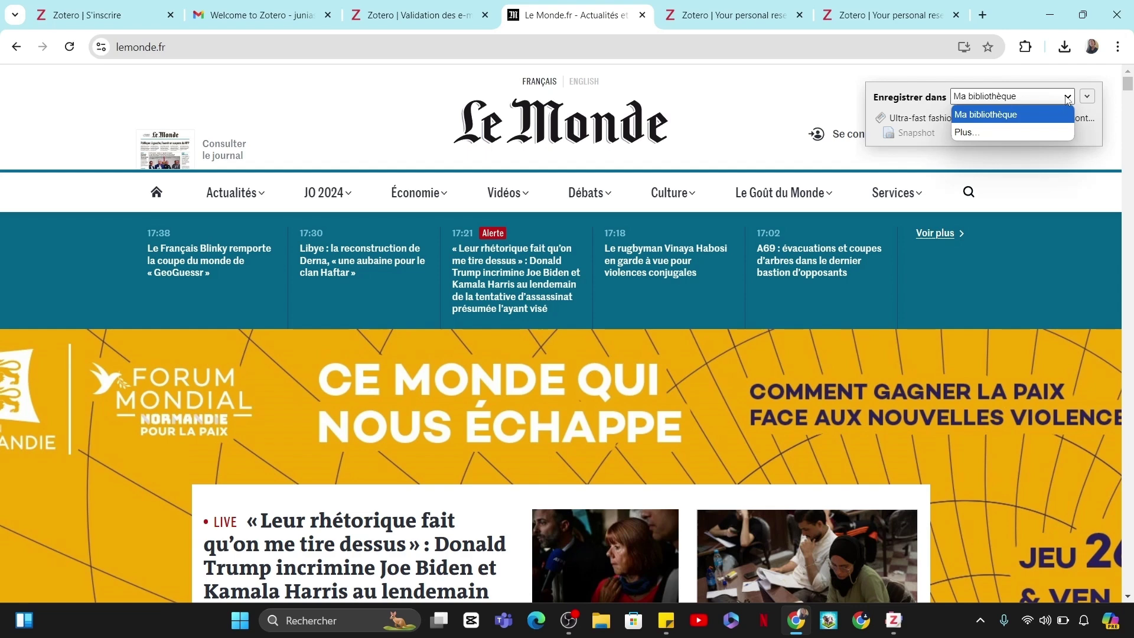
{"action": "left_click", "coordinate": [1018, 132]}
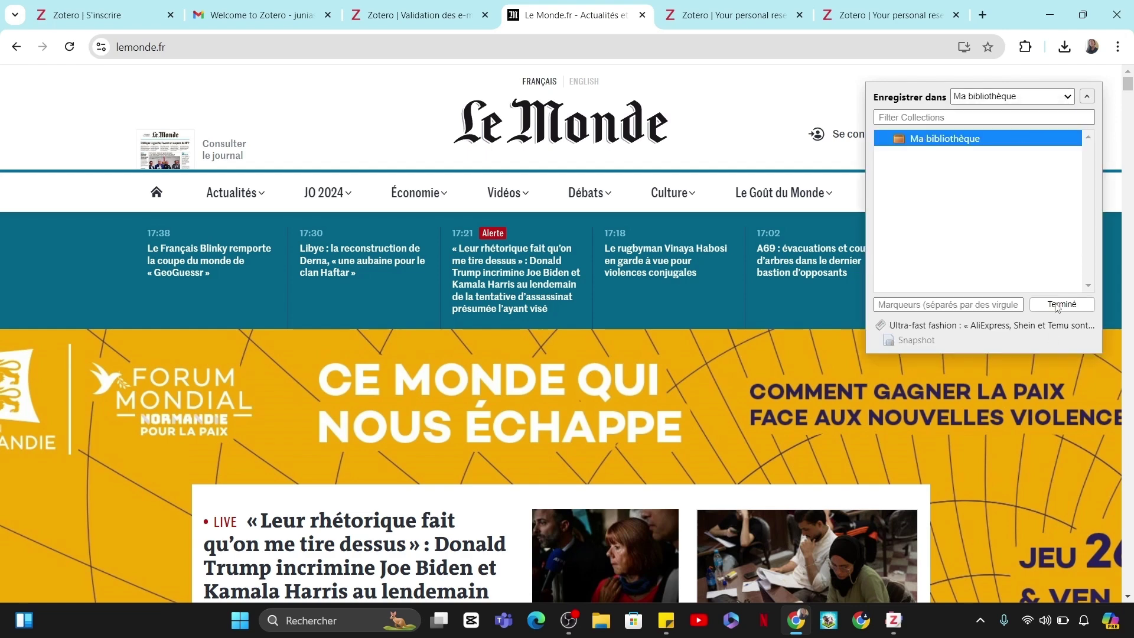
{"action": "left_click", "coordinate": [1061, 305]}
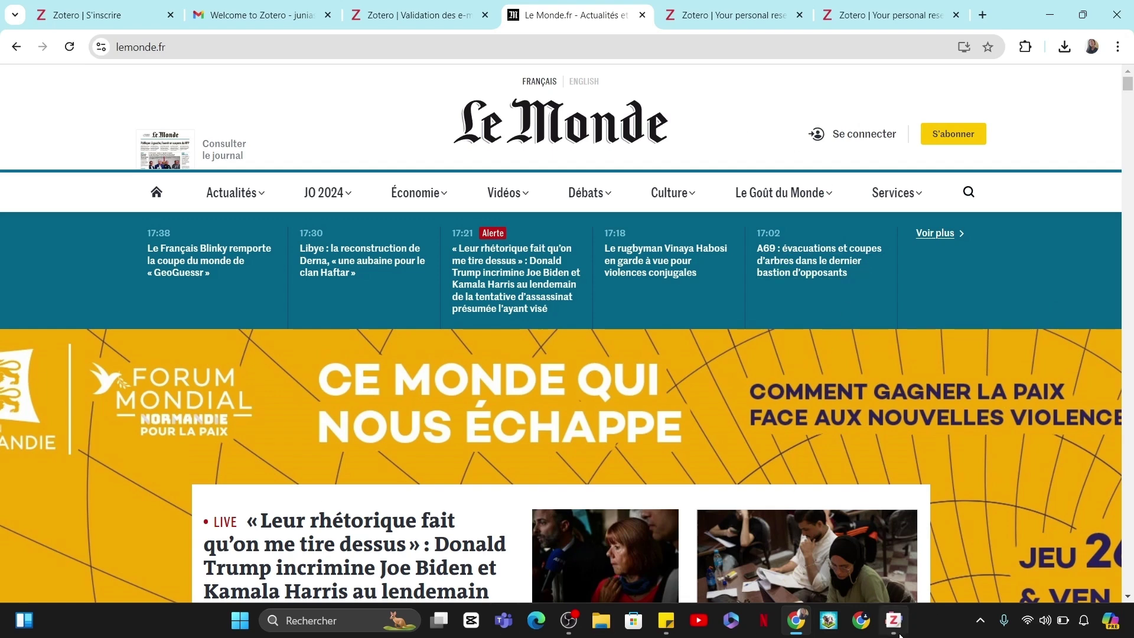
Reopen the Ultra-fast fashion article's Le Monde page from its Zotero item, then return to Zotero
{"action": "left_click", "coordinate": [895, 623]}
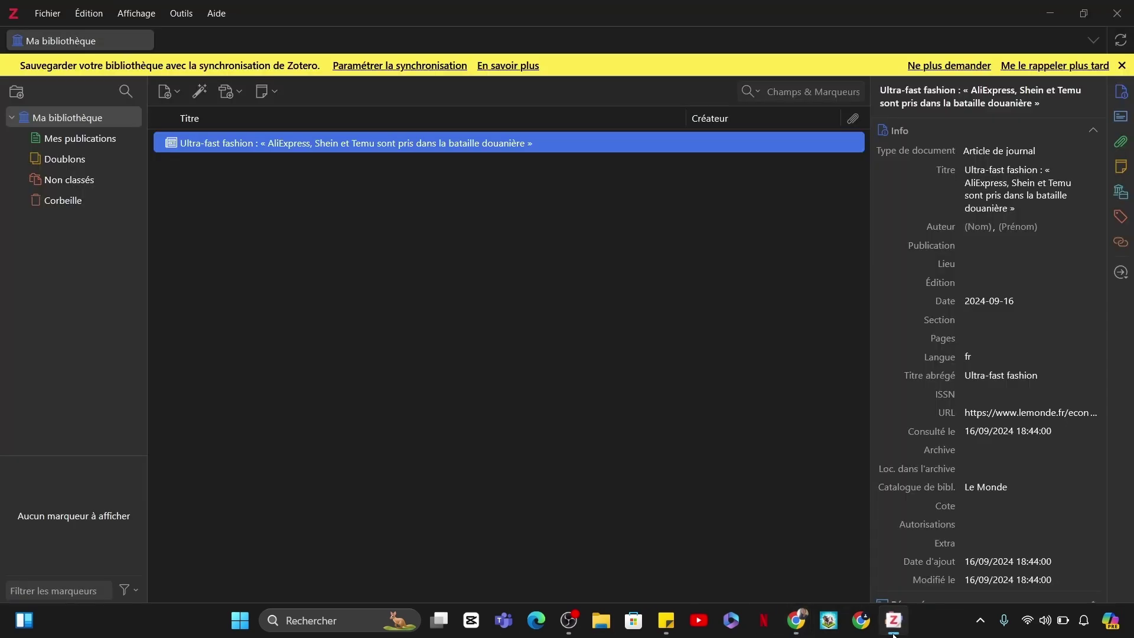
{"action": "double_click", "coordinate": [247, 145]}
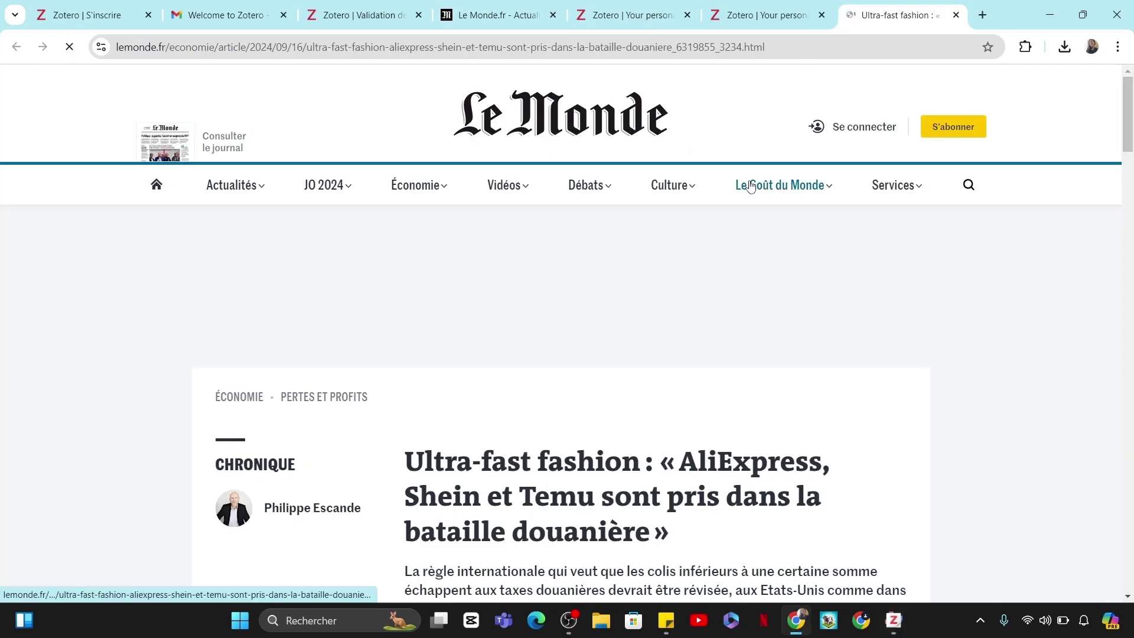
{"action": "left_click", "coordinate": [893, 620]}
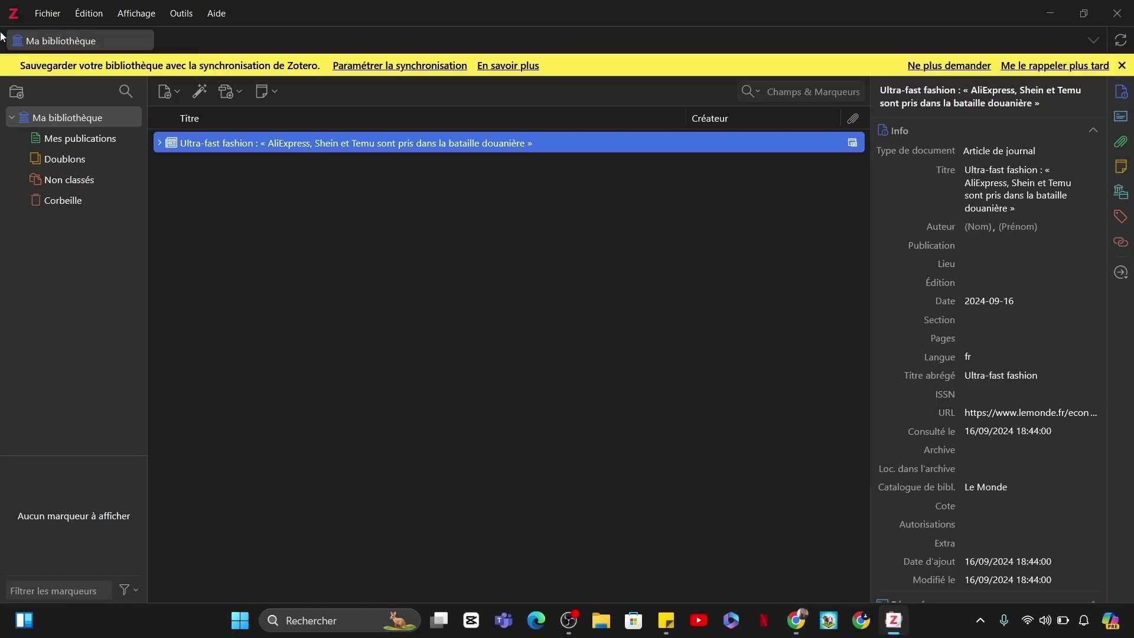
{"action": "left_click", "coordinate": [53, 13]}
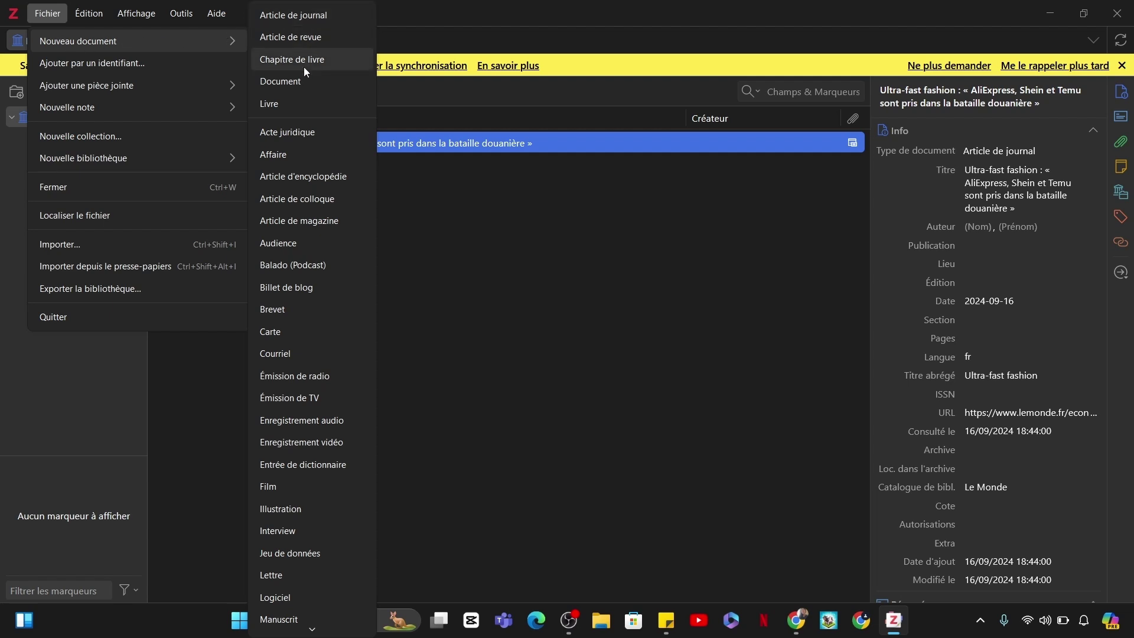
{"action": "mouse_move", "coordinate": [133, 41]}
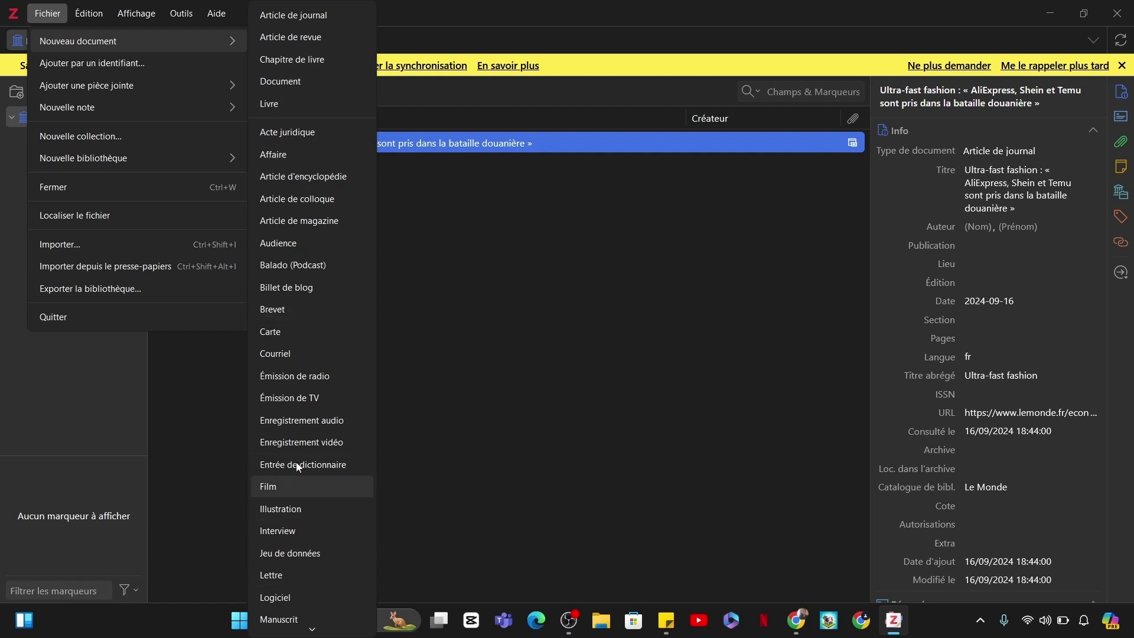
{"action": "left_click", "coordinate": [470, 421]}
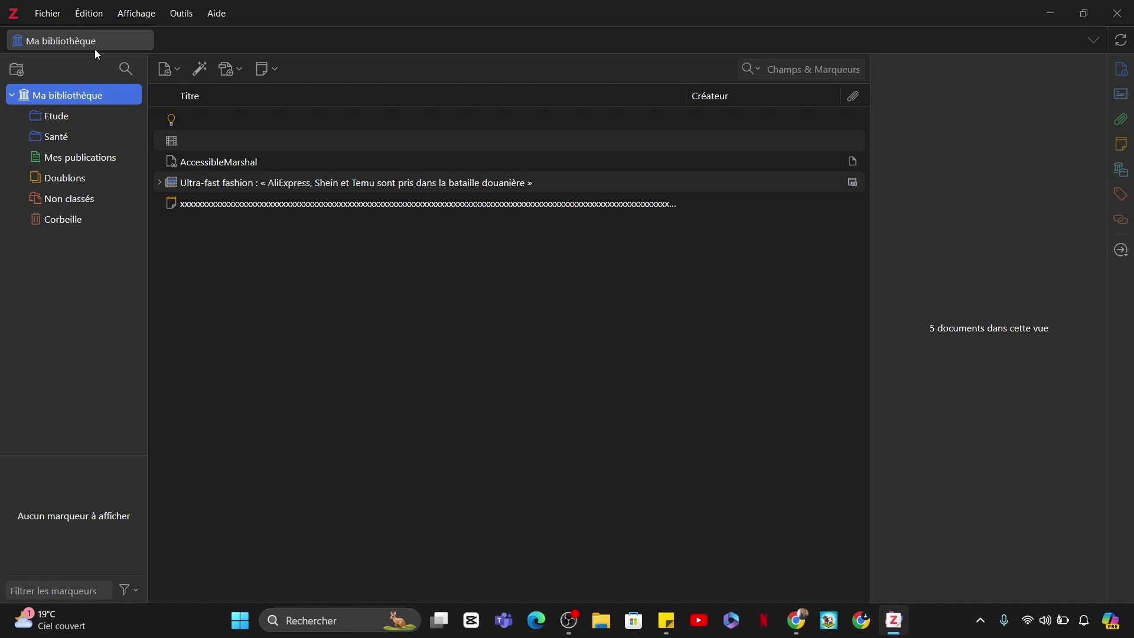
Add a new collection, replacing the default 'Sans titre' name with Blog
{"action": "left_click", "coordinate": [21, 74]}
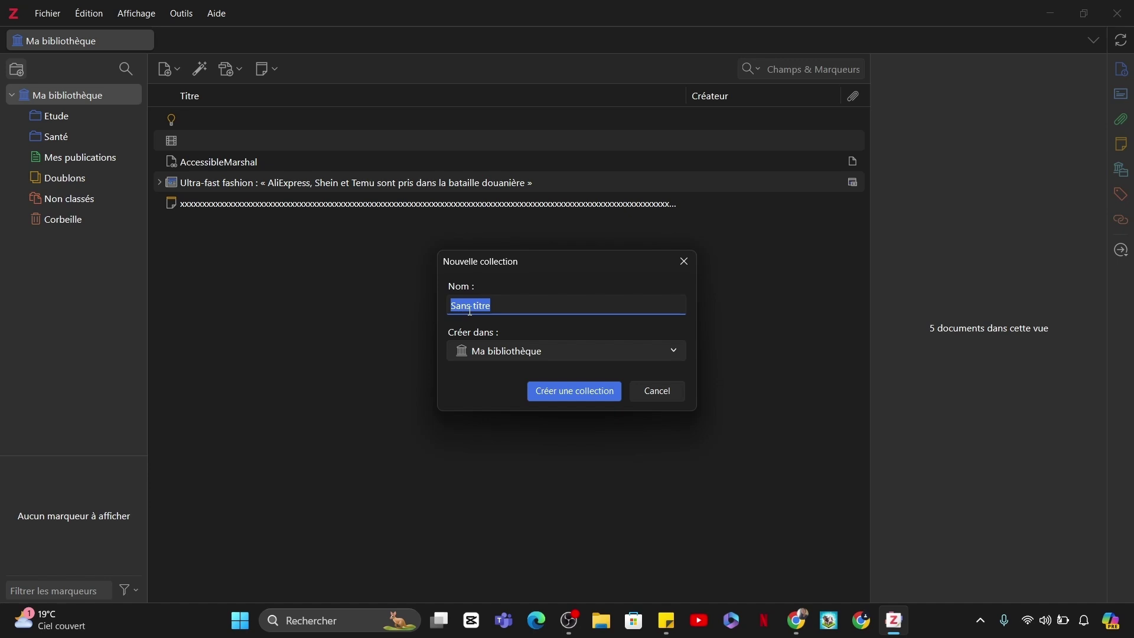
{"action": "key", "text": "Caps_Lock"}
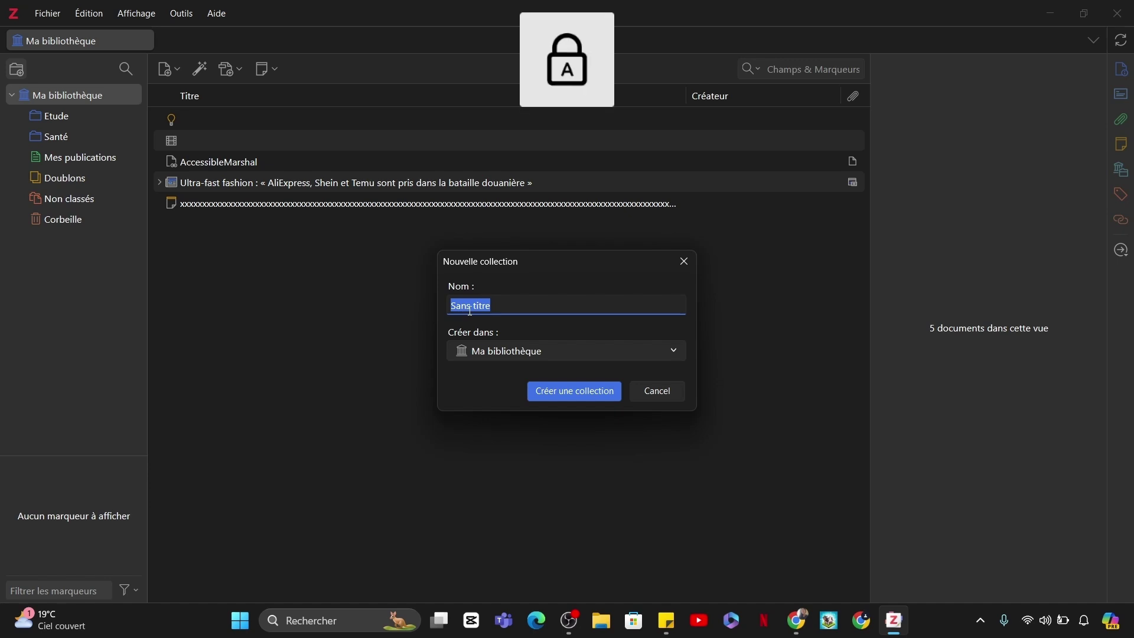
{"action": "key", "text": "BackSpace"}
{"action": "key", "text": "Caps_Lock"}
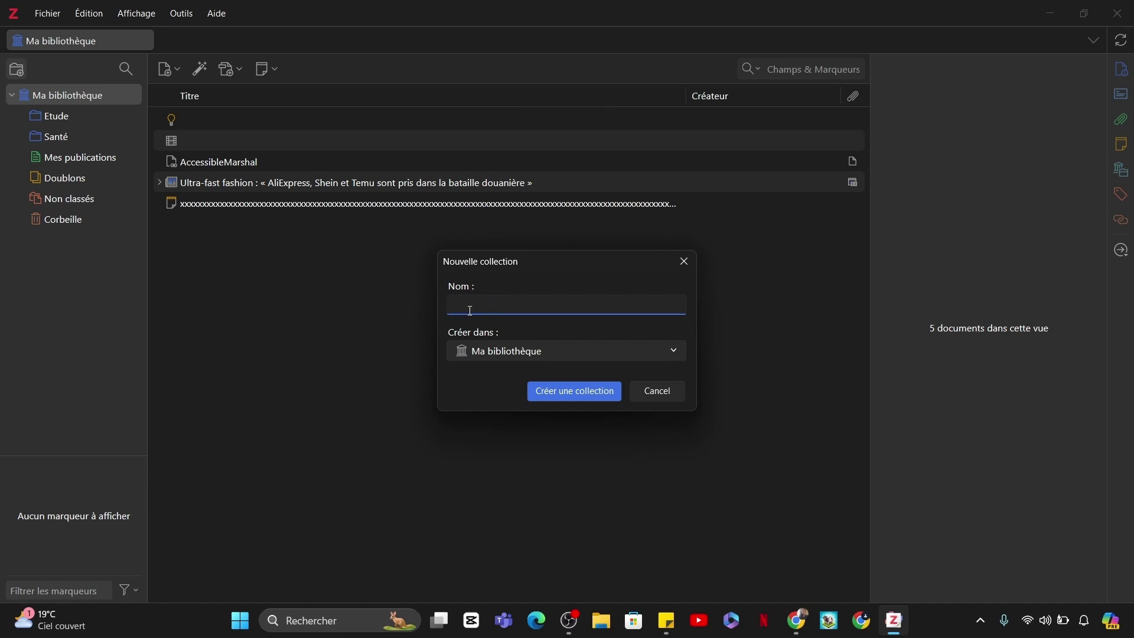
{"action": "key", "text": "Caps_Lock"}
{"action": "type", "text": "B"}
{"action": "key", "text": "Caps_Lock"}
{"action": "type", "text": "lo"}
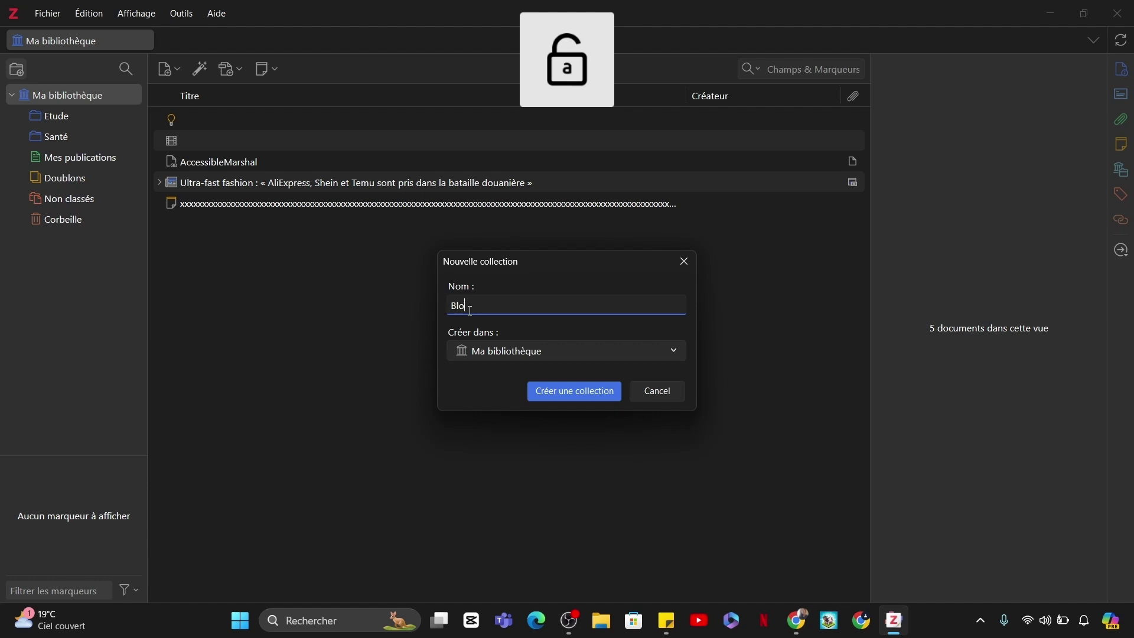
{"action": "type", "text": "g"}
{"action": "key", "text": "Return"}
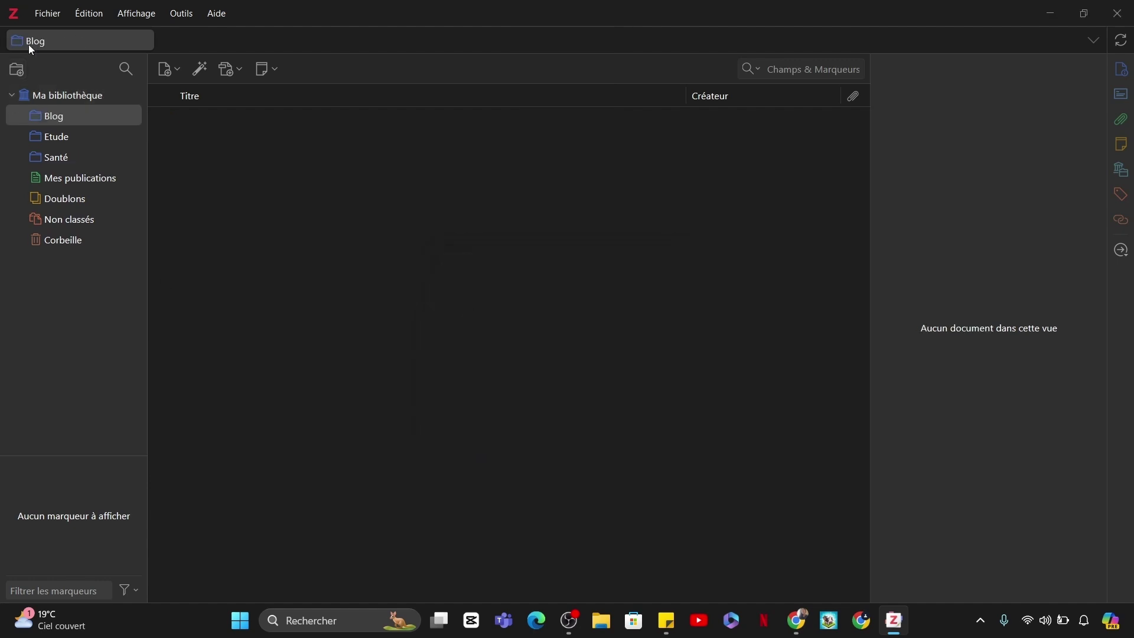
Check the Blog collection's rename field and context menu without changes, then open the new item types list
{"action": "double_click", "coordinate": [97, 120]}
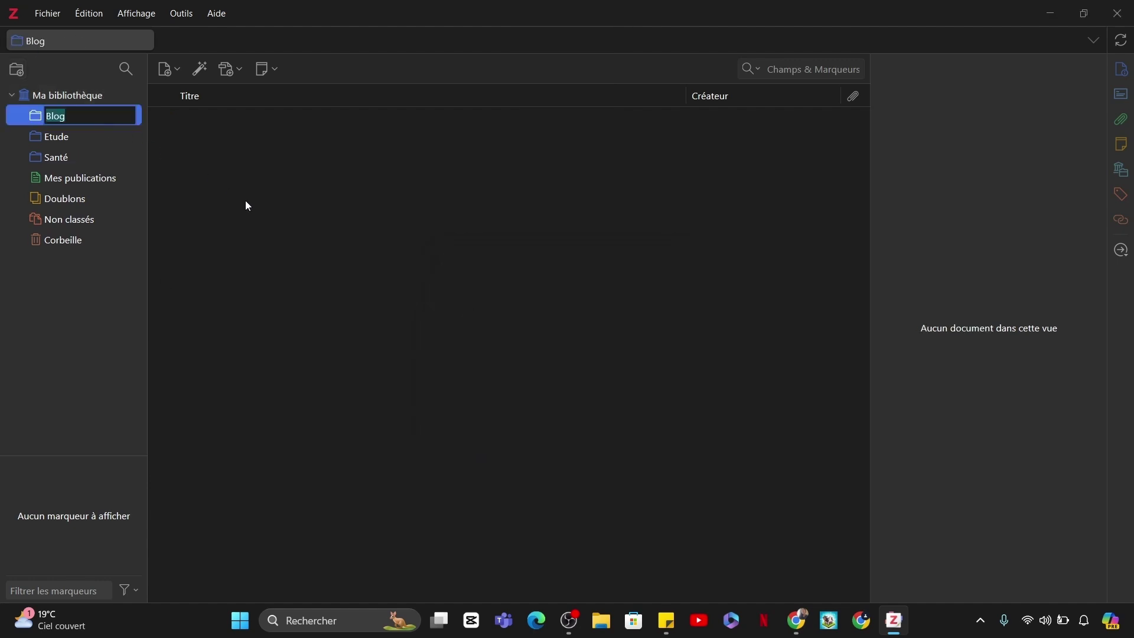
{"action": "key", "text": "Return"}
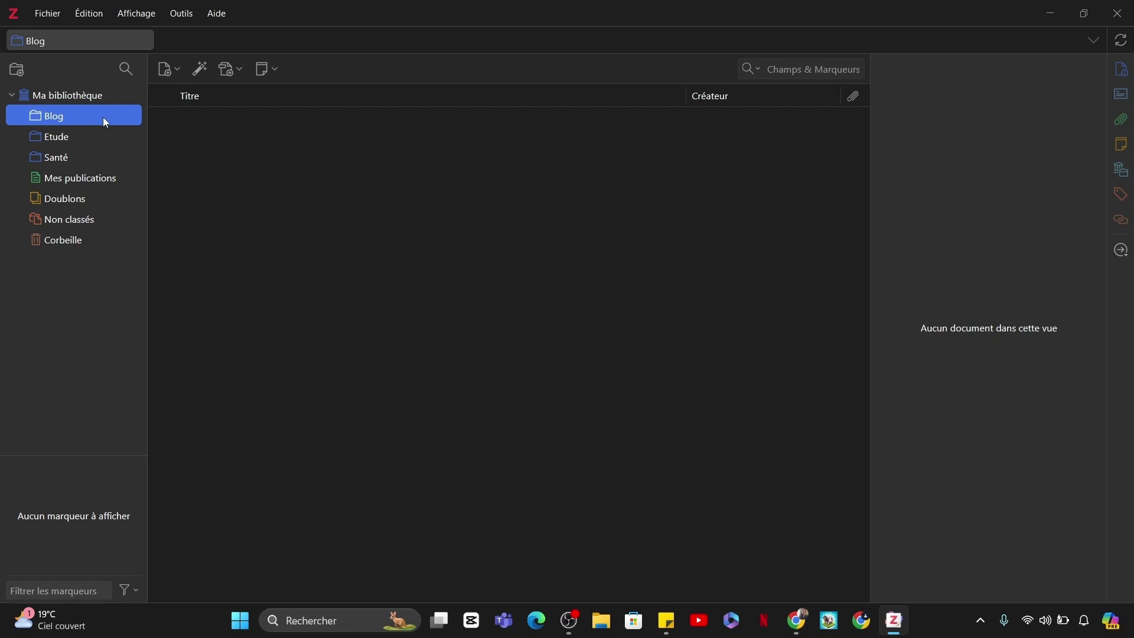
{"action": "double_click", "coordinate": [105, 121]}
{"action": "key", "text": "Return"}
{"action": "right_click", "coordinate": [88, 117]}
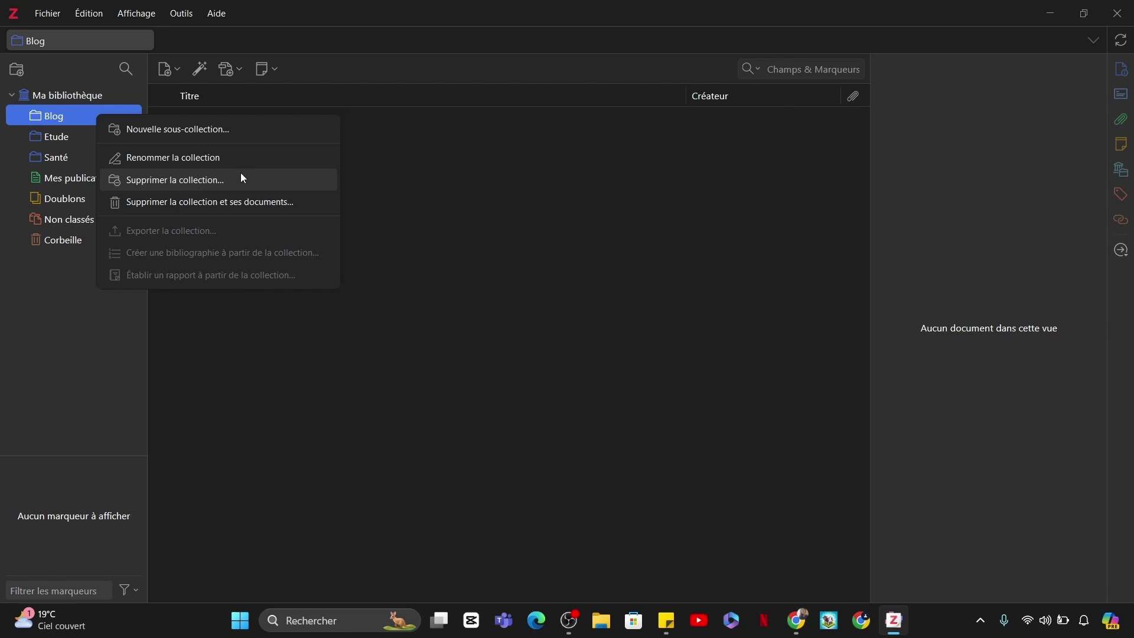
{"action": "left_click", "coordinate": [487, 228]}
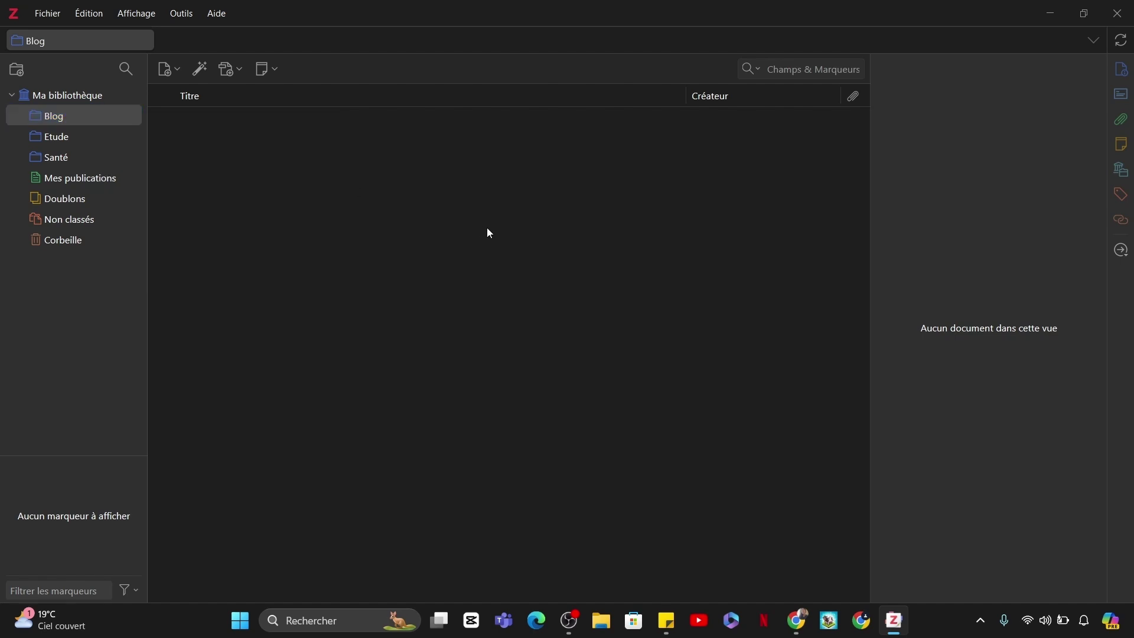
{"action": "left_click", "coordinate": [169, 70]}
Create a new journal article with a title, a publication and language fr
{"action": "left_click", "coordinate": [219, 106]}
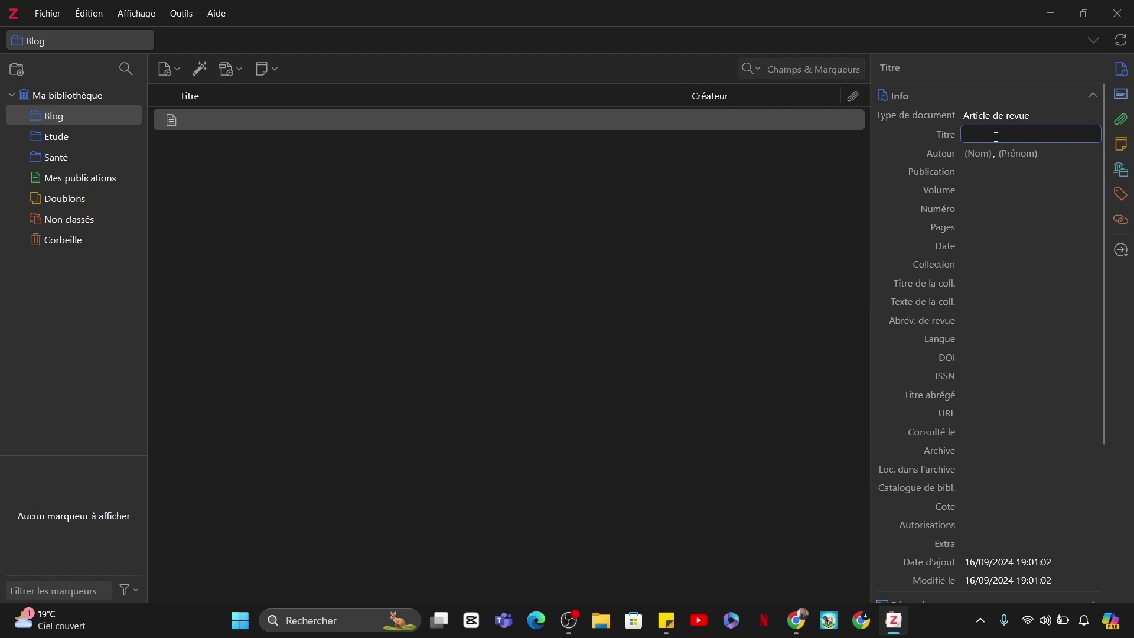
{"action": "type", "text": "xxxxxxx"}
{"action": "type", "text": "x"}
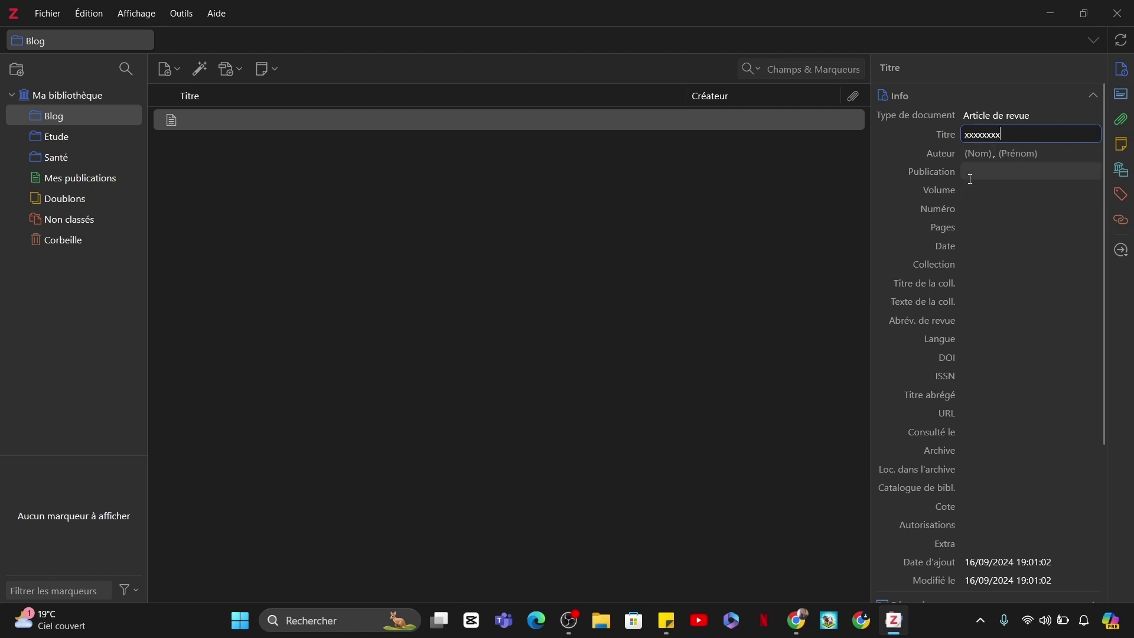
{"action": "left_click", "coordinate": [970, 177]}
{"action": "type", "text": "xxxxxxxxxxx"}
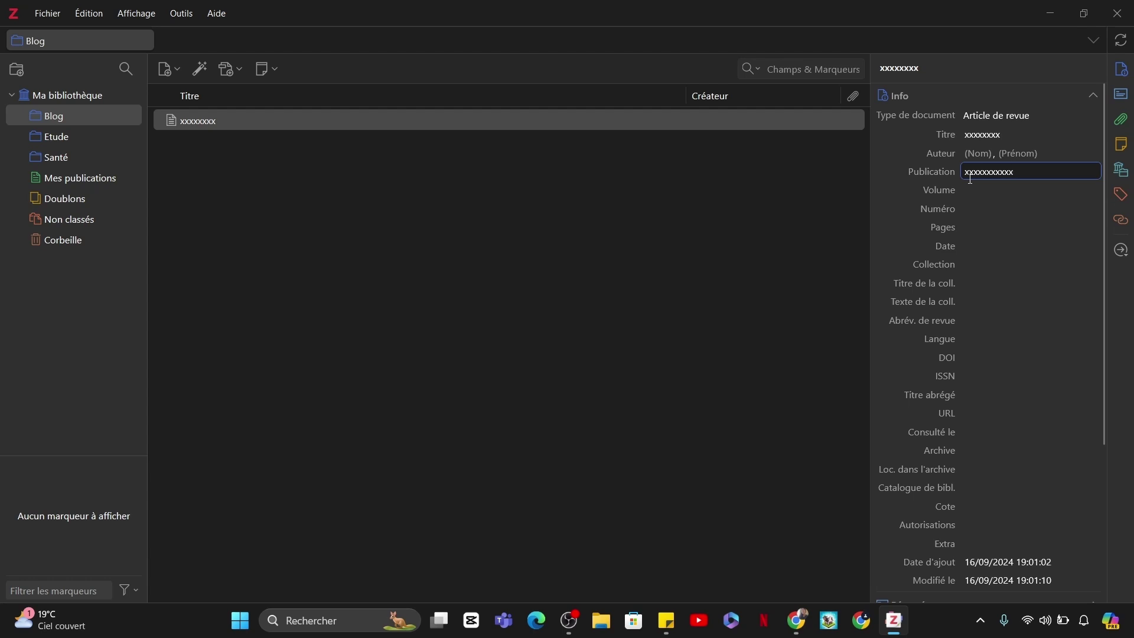
{"action": "key", "text": "Return"}
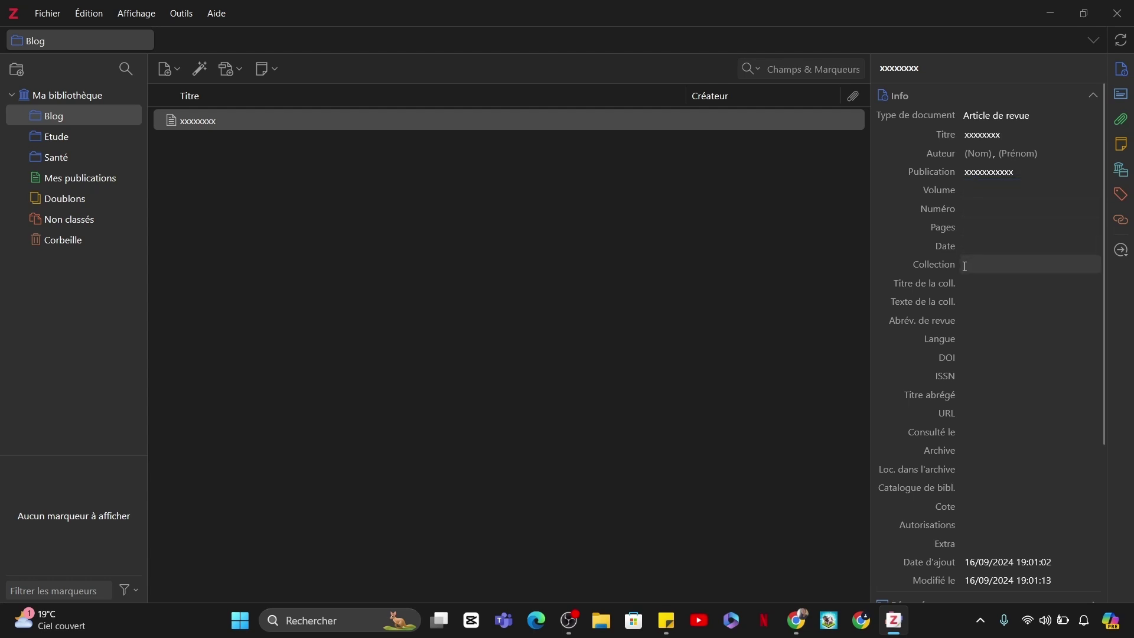
{"action": "scroll", "coordinate": [966, 267], "scroll_direction": "down", "scroll_amount": 2}
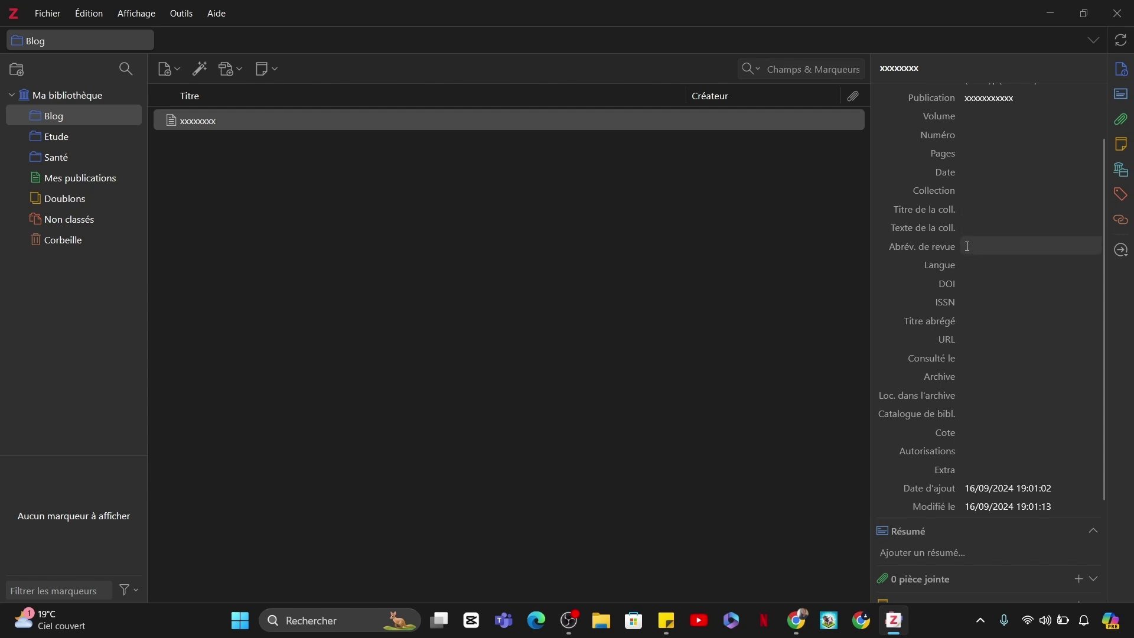
{"action": "left_click", "coordinate": [969, 268]}
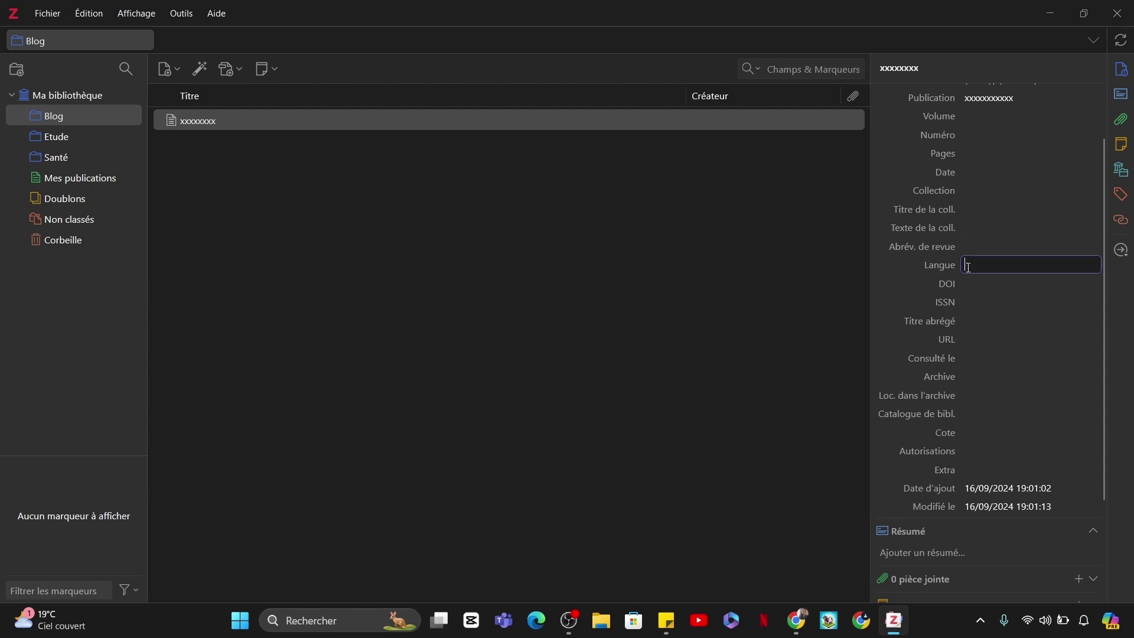
{"action": "type", "text": "fr"}
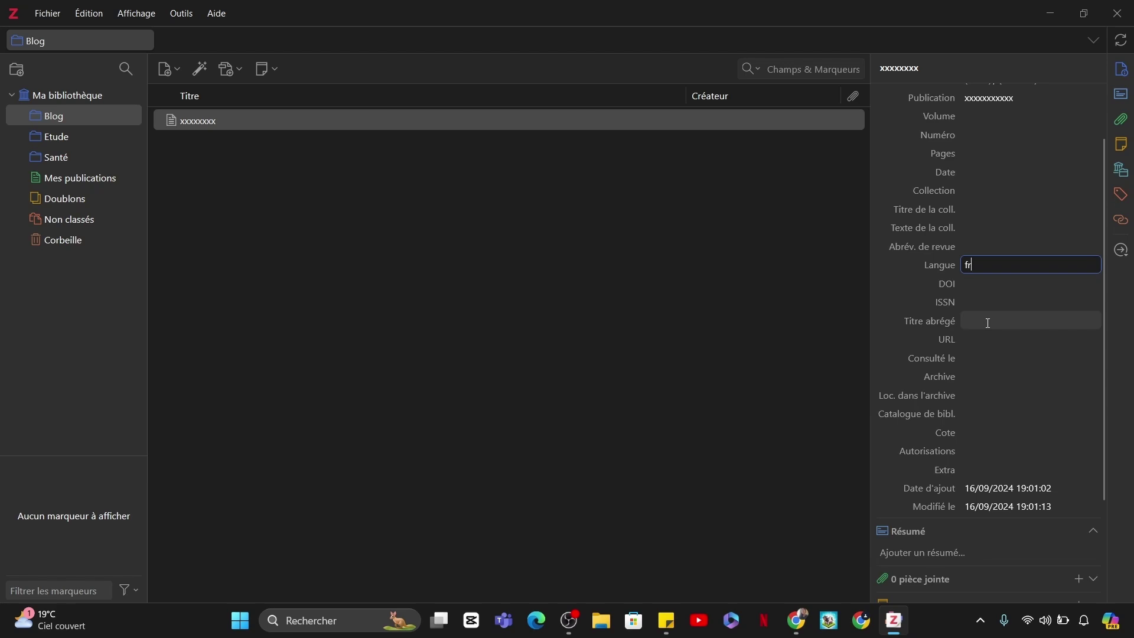
{"action": "left_click", "coordinate": [985, 346]}
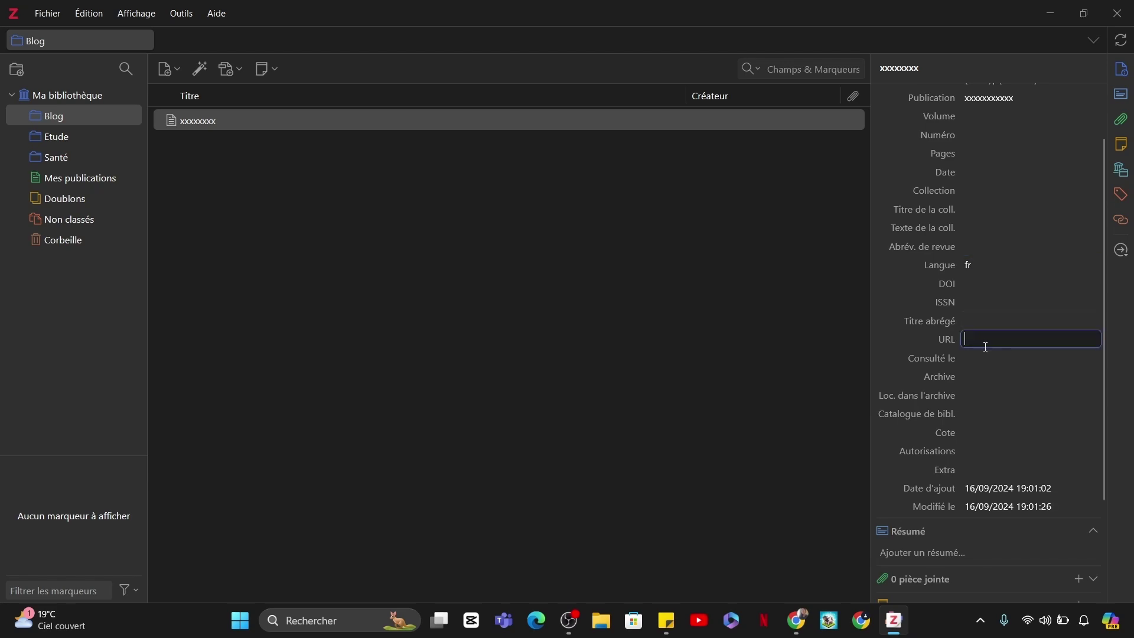
{"action": "left_click", "coordinate": [796, 620]}
{"action": "left_click", "coordinate": [236, 47]}
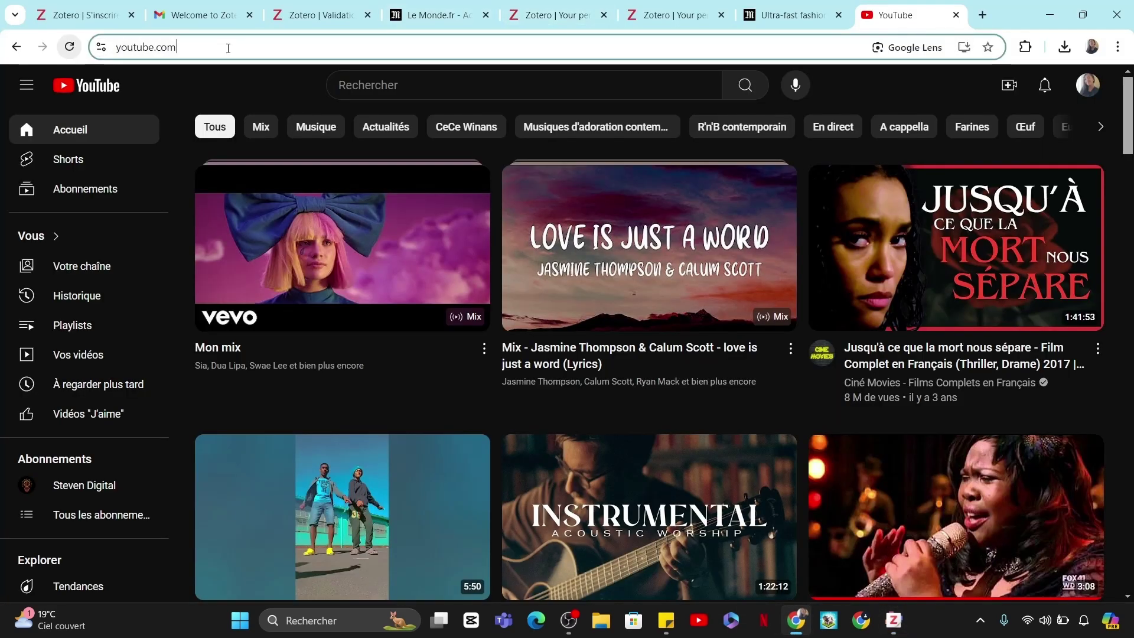
{"action": "right_click", "coordinate": [228, 48]}
{"action": "left_click", "coordinate": [284, 186]}
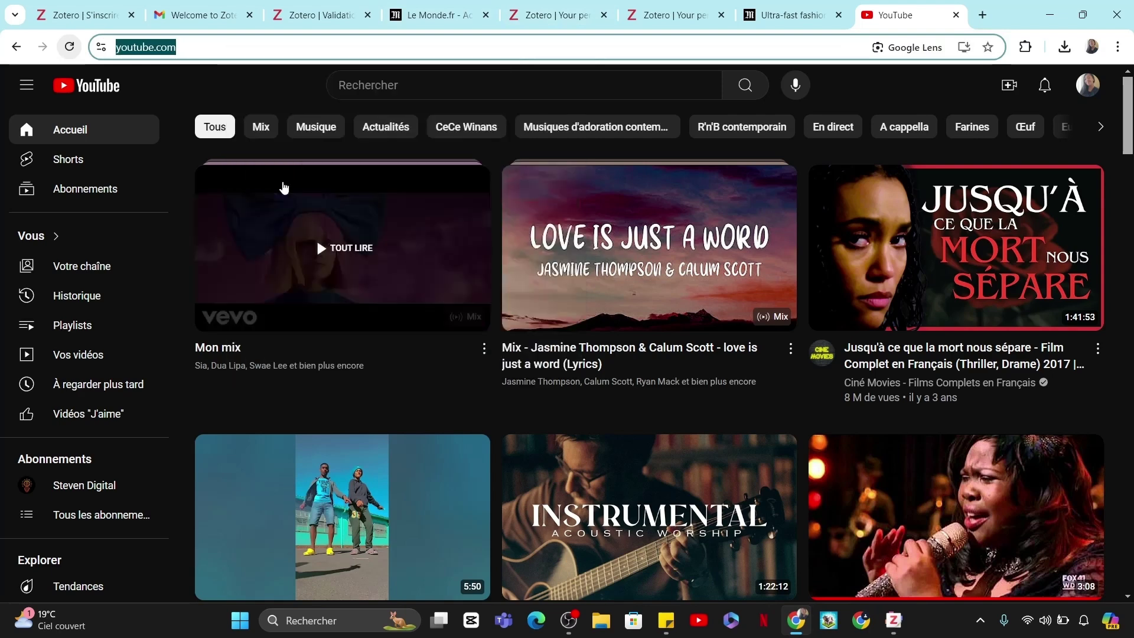
{"action": "left_click", "coordinate": [893, 620]}
{"action": "type", "text": "https://www.youtube.com/"}
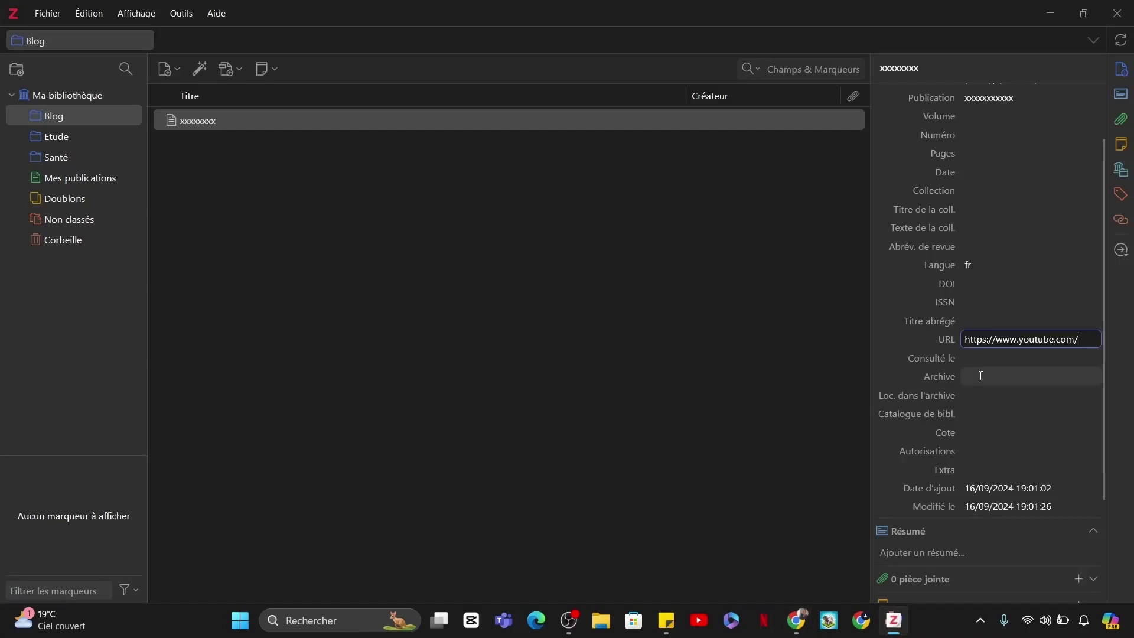
{"action": "left_click", "coordinate": [976, 377]}
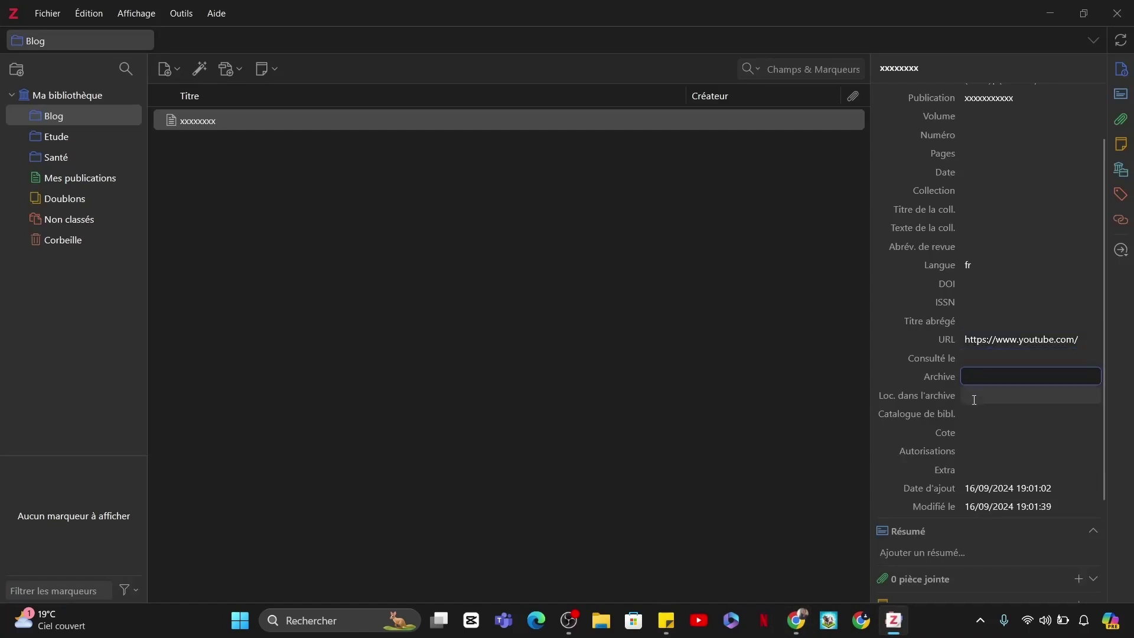
{"action": "scroll", "coordinate": [970, 522], "scroll_direction": "down", "scroll_amount": 3}
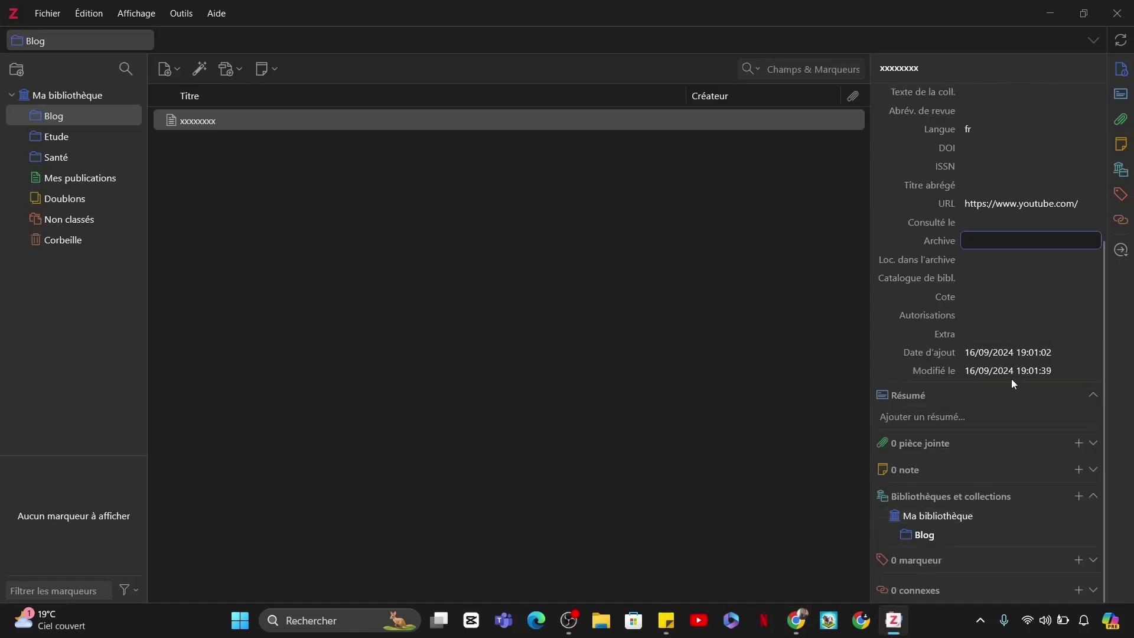
Attach the file api-ms-win-core-file-l2-1-0.dll to the article
{"action": "left_click", "coordinate": [1072, 443]}
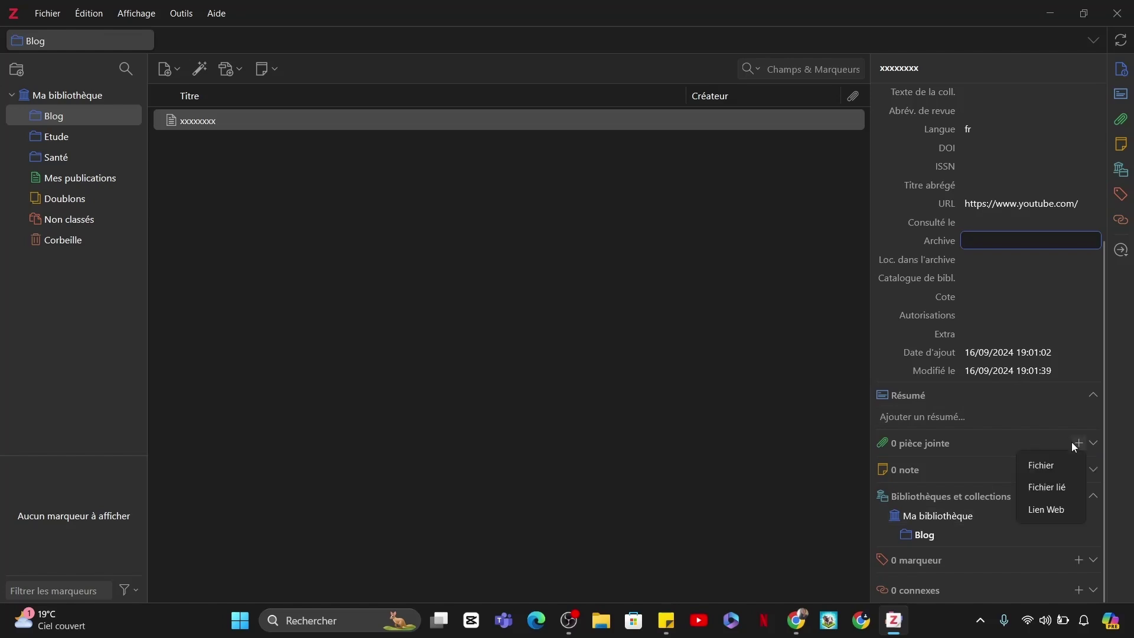
{"action": "left_click", "coordinate": [1039, 467]}
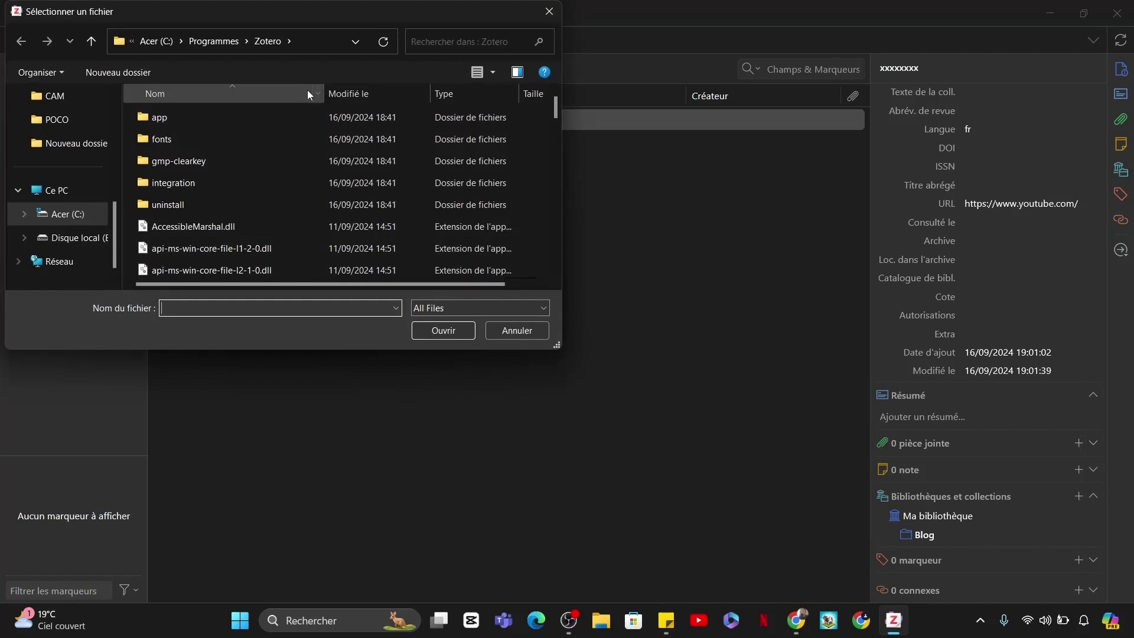
{"action": "scroll", "coordinate": [304, 235], "scroll_direction": "down", "scroll_amount": 1}
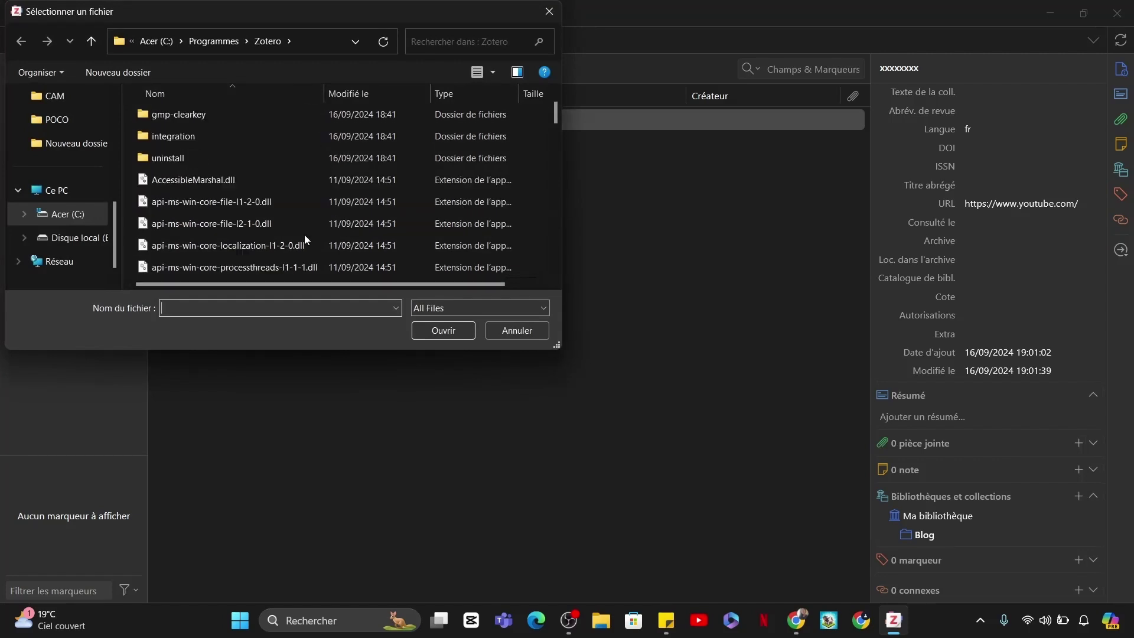
{"action": "left_click", "coordinate": [243, 228]}
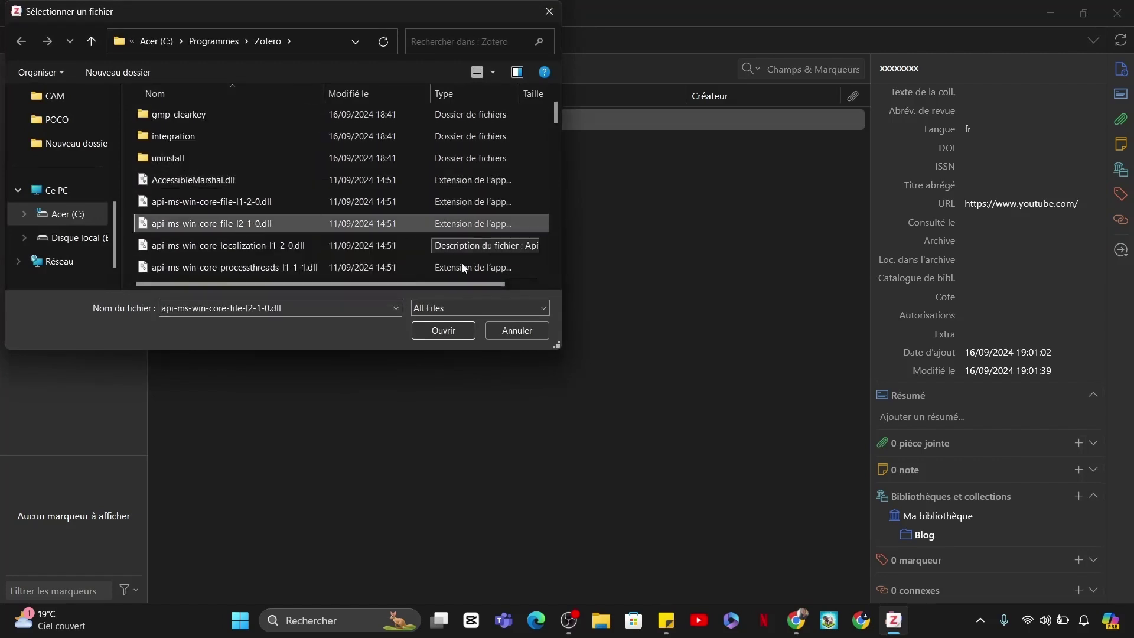
{"action": "left_click", "coordinate": [456, 327]}
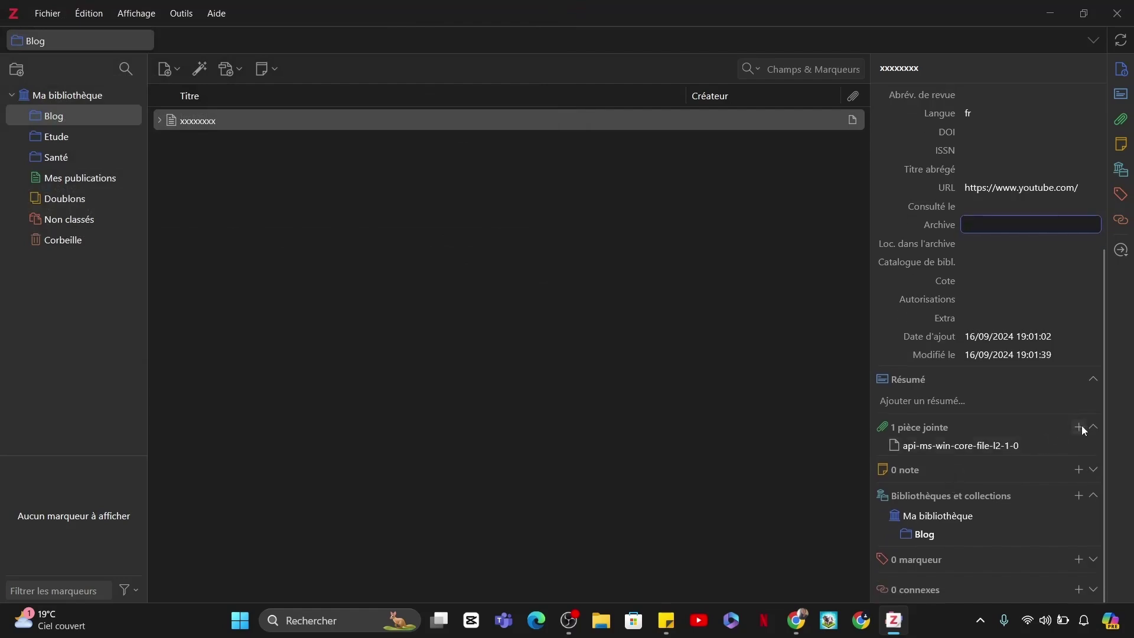
{"action": "left_click", "coordinate": [1079, 427]}
{"action": "left_click", "coordinate": [1054, 495]}
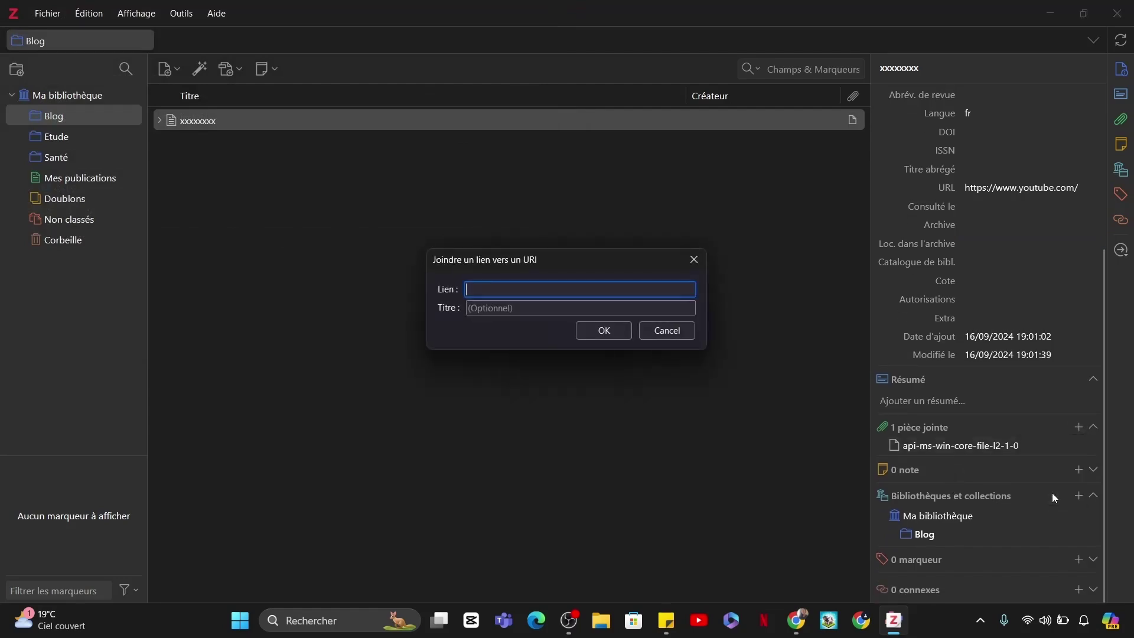
{"action": "left_click", "coordinate": [678, 329]}
{"action": "key", "text": "alt+Tab"}
{"action": "left_click", "coordinate": [443, 48]}
{"action": "right_click", "coordinate": [442, 46]}
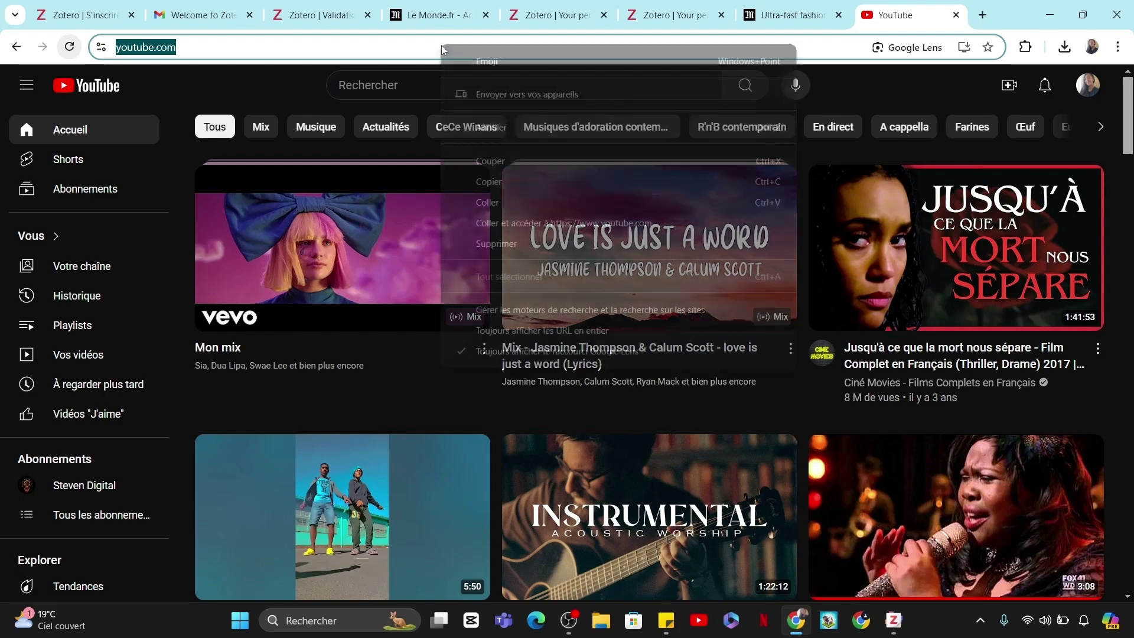
{"action": "left_click", "coordinate": [495, 181]}
{"action": "left_click", "coordinate": [894, 632]}
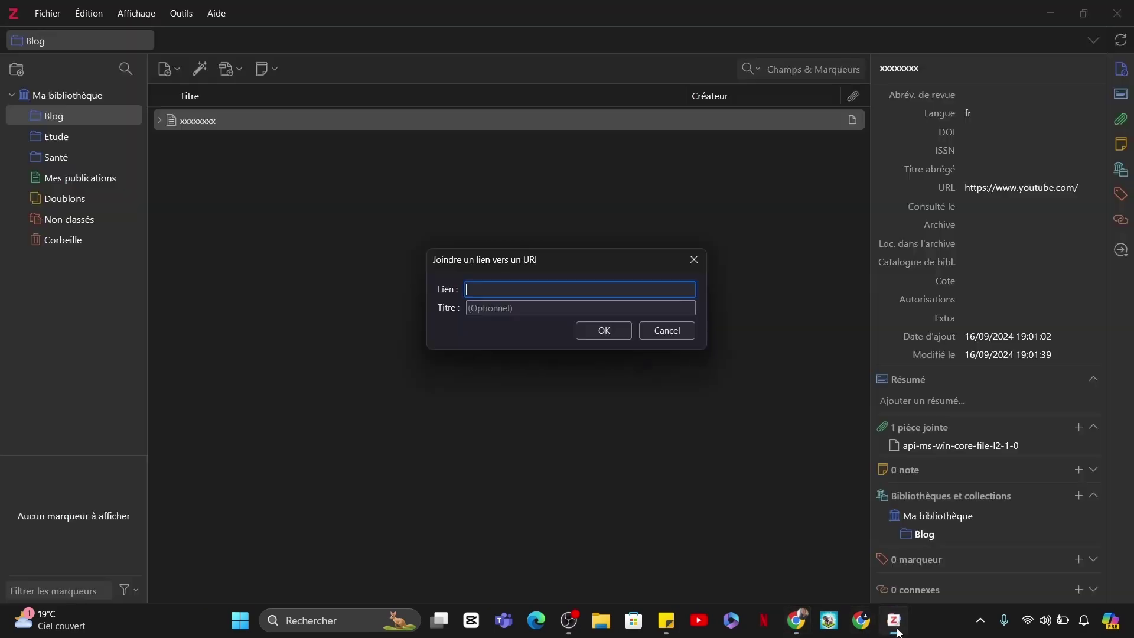
{"action": "right_click", "coordinate": [493, 289]}
{"action": "left_click", "coordinate": [519, 395]}
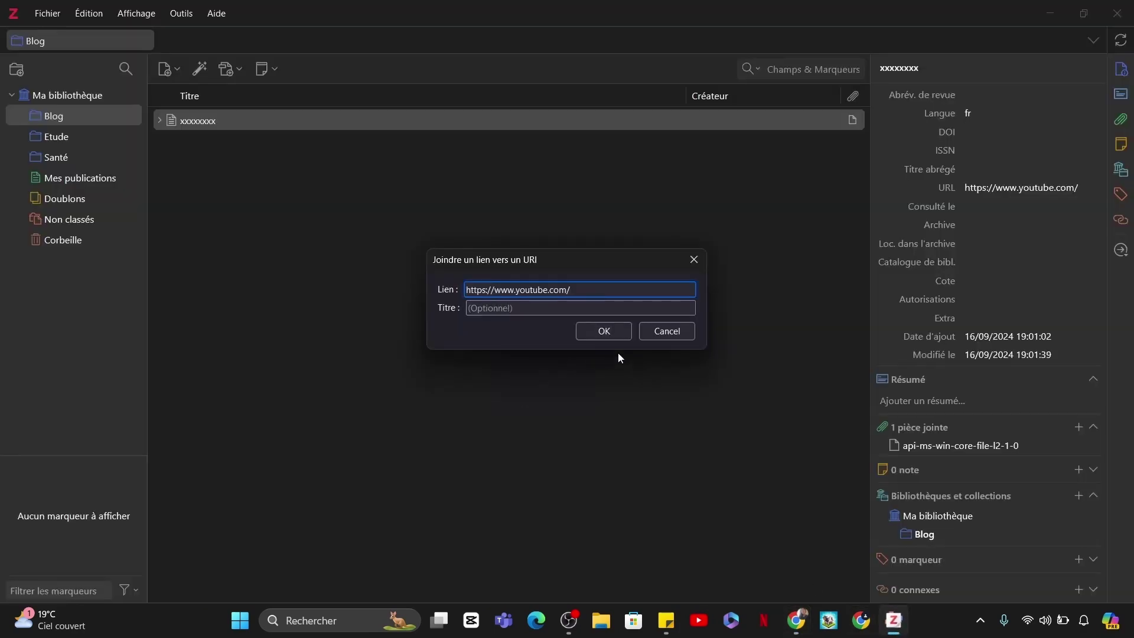
{"action": "left_click", "coordinate": [627, 329]}
{"action": "scroll", "coordinate": [920, 471], "scroll_direction": "down", "scroll_amount": 1}
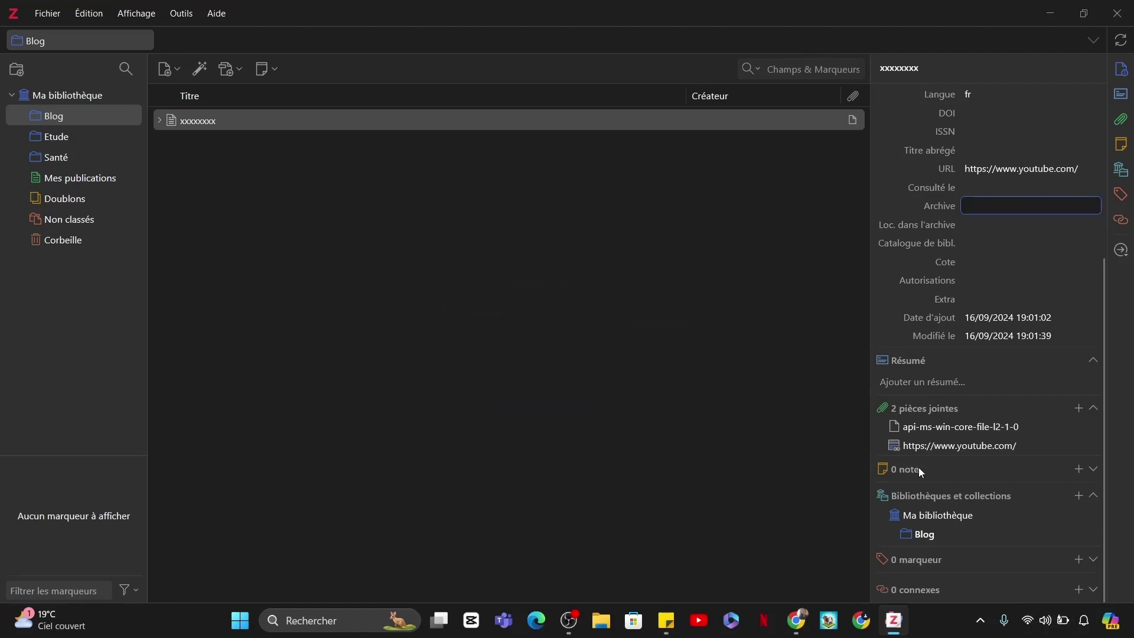
{"action": "left_click", "coordinate": [1078, 469]}
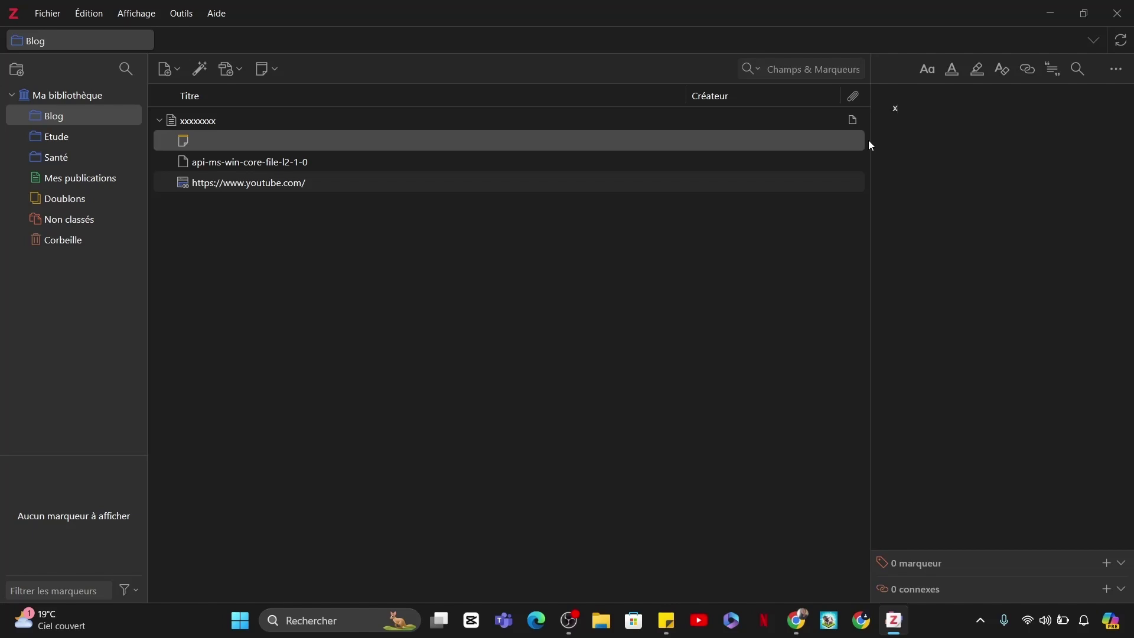
Type several lines of x text into the child note and browse its formatting options
{"action": "type", "text": "xxxxxxxxxxxxxxxxxxxxxxxxxxxxxxxxxxxxxxxxxxxxxxxxxxxxxxxxxxxxxxxxxxxxxxxxxxxxxxxxxxxxxxxxxxxxxxxxxxxxxxxxxxxxxxxxxxxxxxxxxxxxxxxxxxxxxxxxxxxxxxxxxxxxxxxxxxxxxxxxxxxxxxxxxxxxxxxxxxxxxxxxxxx"}
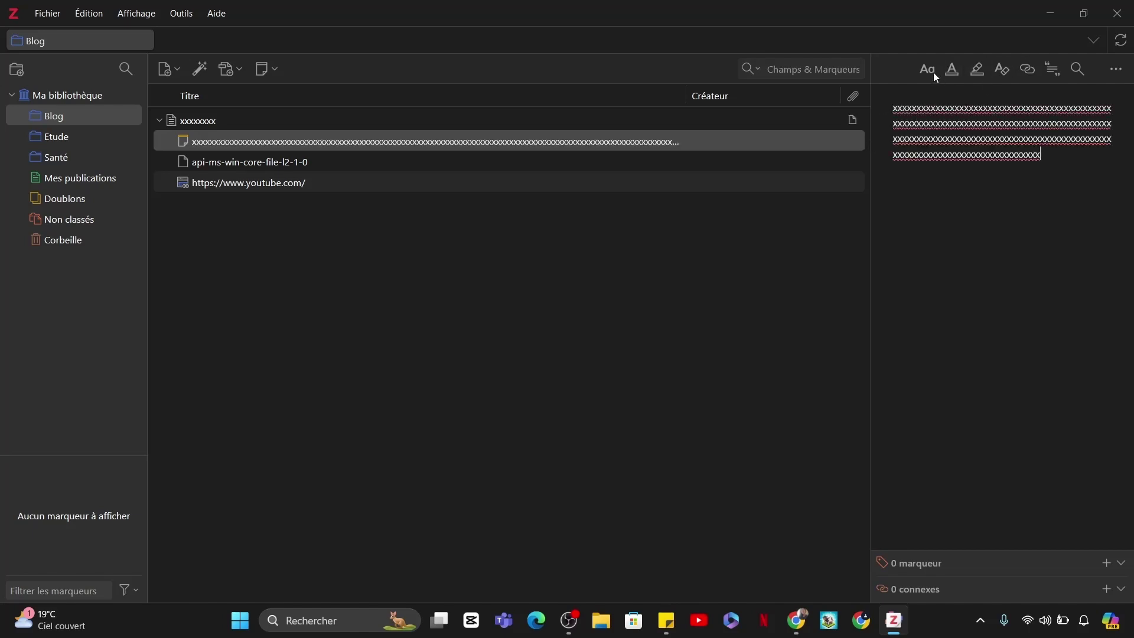
{"action": "left_click", "coordinate": [928, 70]}
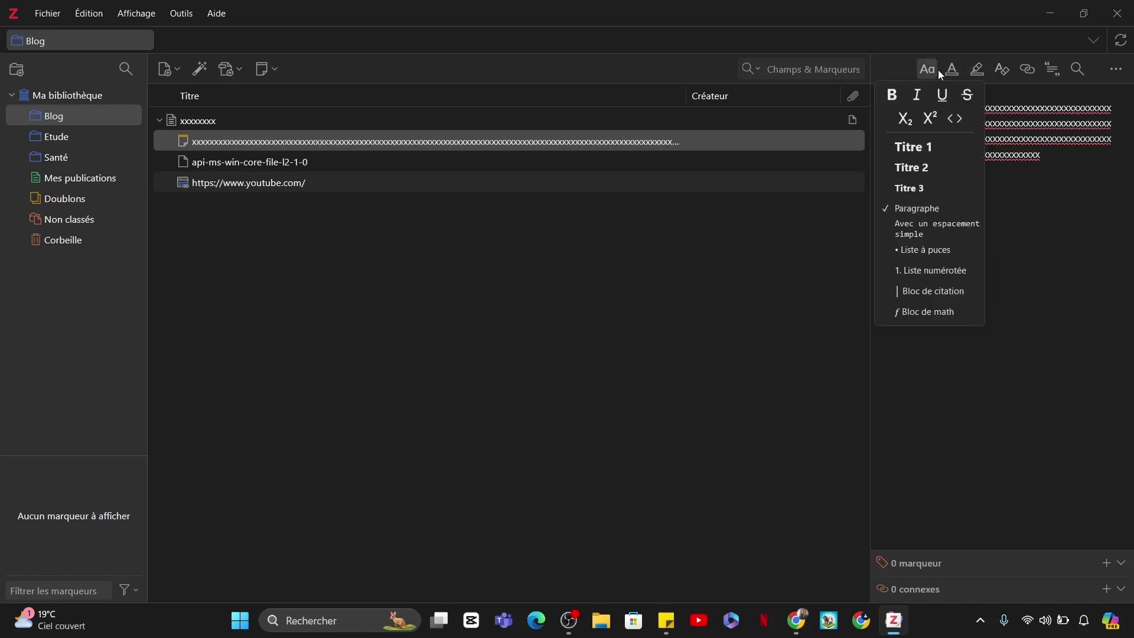
{"action": "left_click", "coordinate": [952, 69]}
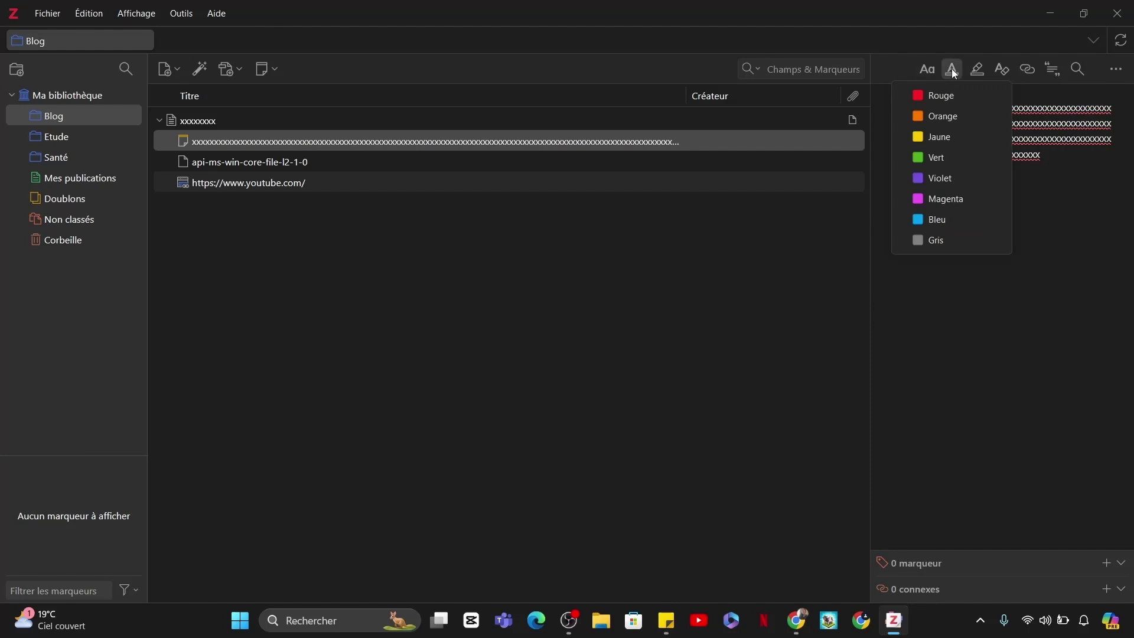
{"action": "left_click", "coordinate": [985, 69]}
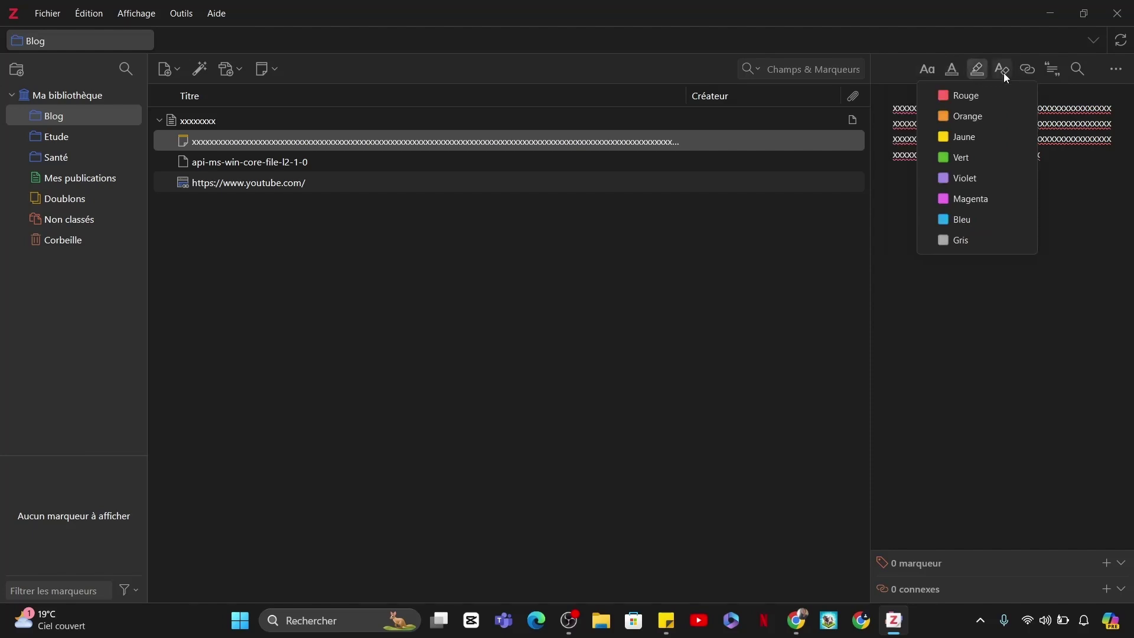
{"action": "left_click", "coordinate": [1004, 73]}
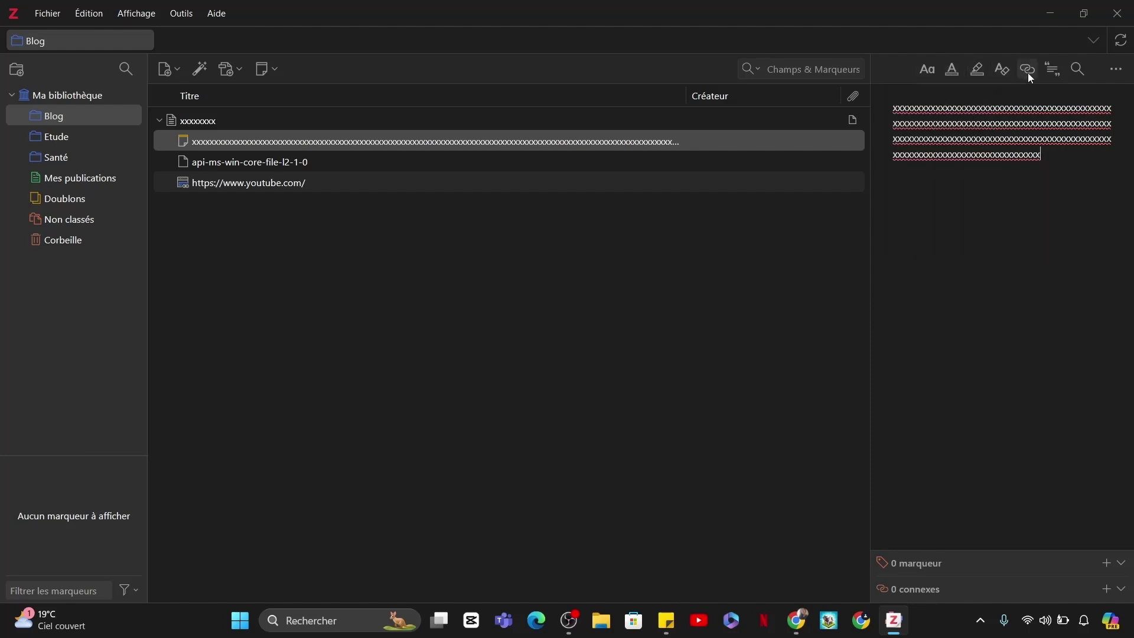
Insert a citation of the 2024 Ultra-fast fashion article, found by searching 'le'
{"action": "left_click", "coordinate": [1060, 71]}
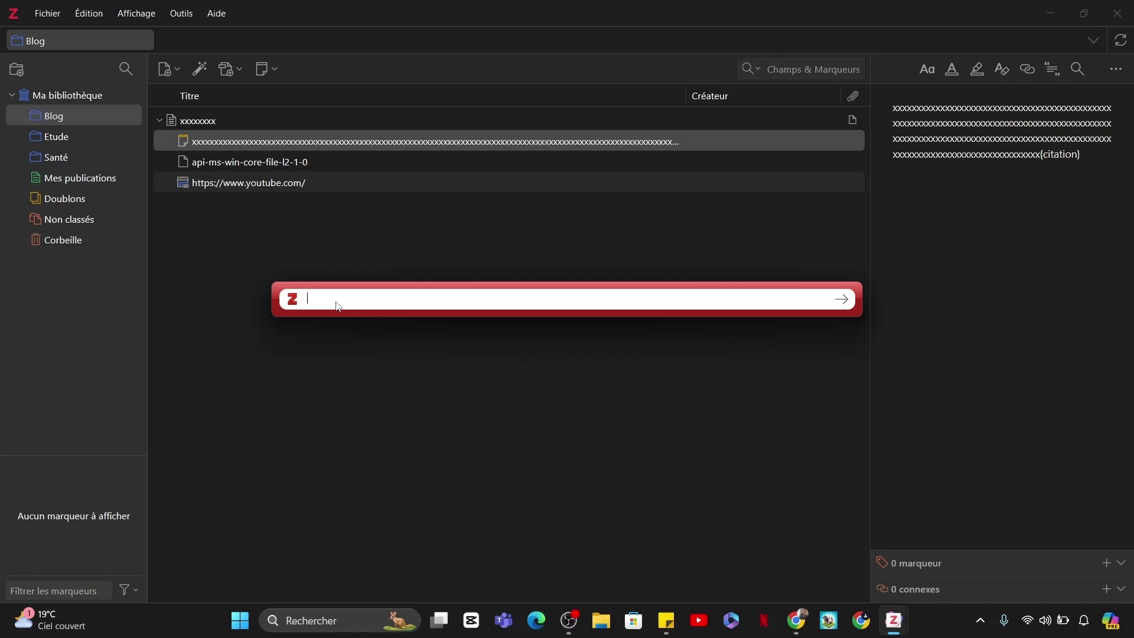
{"action": "type", "text": "le"}
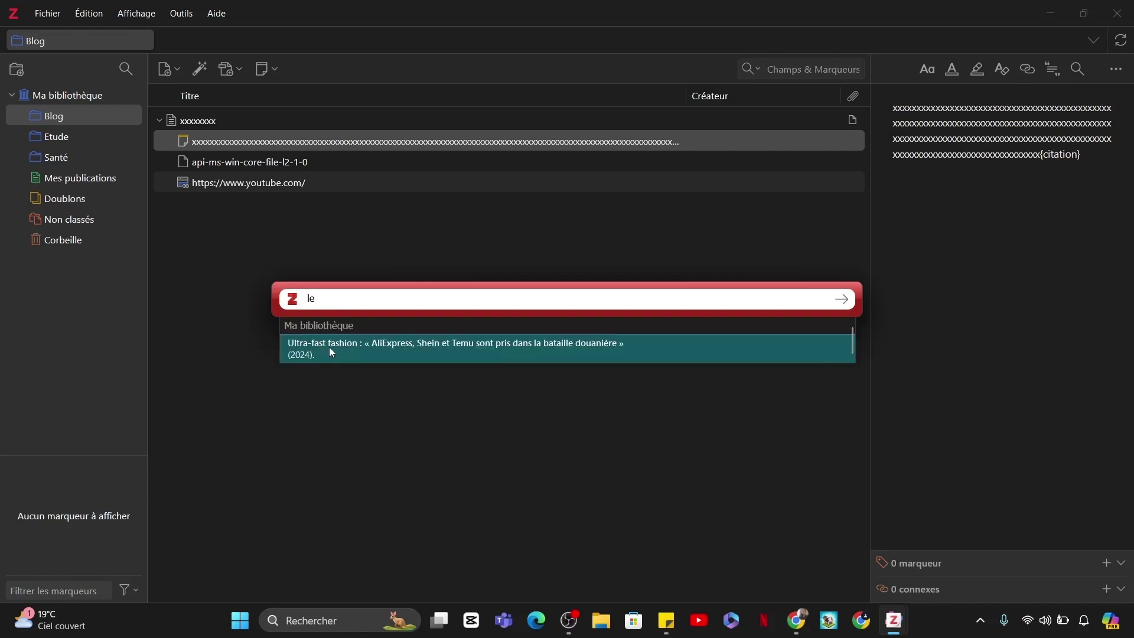
{"action": "left_click", "coordinate": [332, 352]}
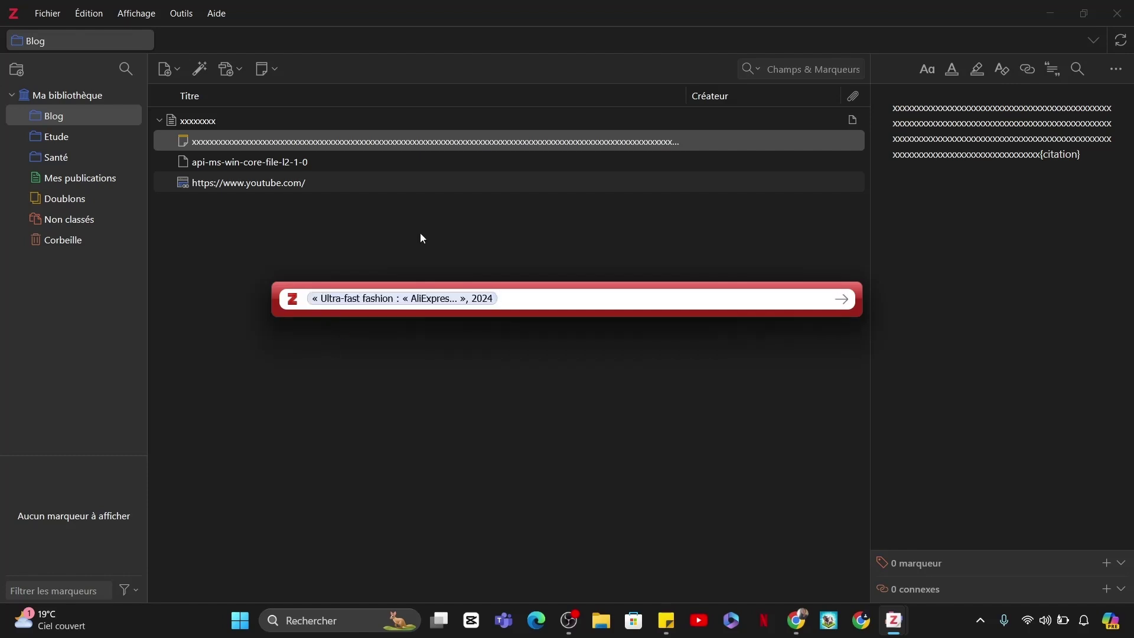
{"action": "left_click", "coordinate": [841, 299]}
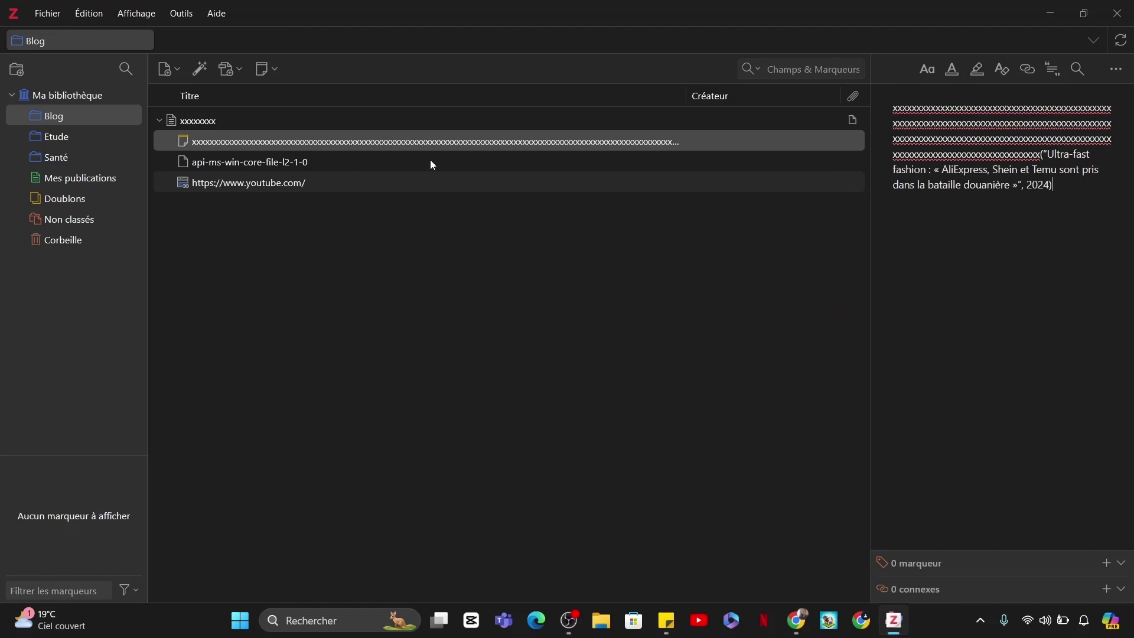
Add api-ms-win-core-file-l1-2-0.dll as a standalone file, then create an empty standalone note
{"action": "left_click", "coordinate": [238, 76]}
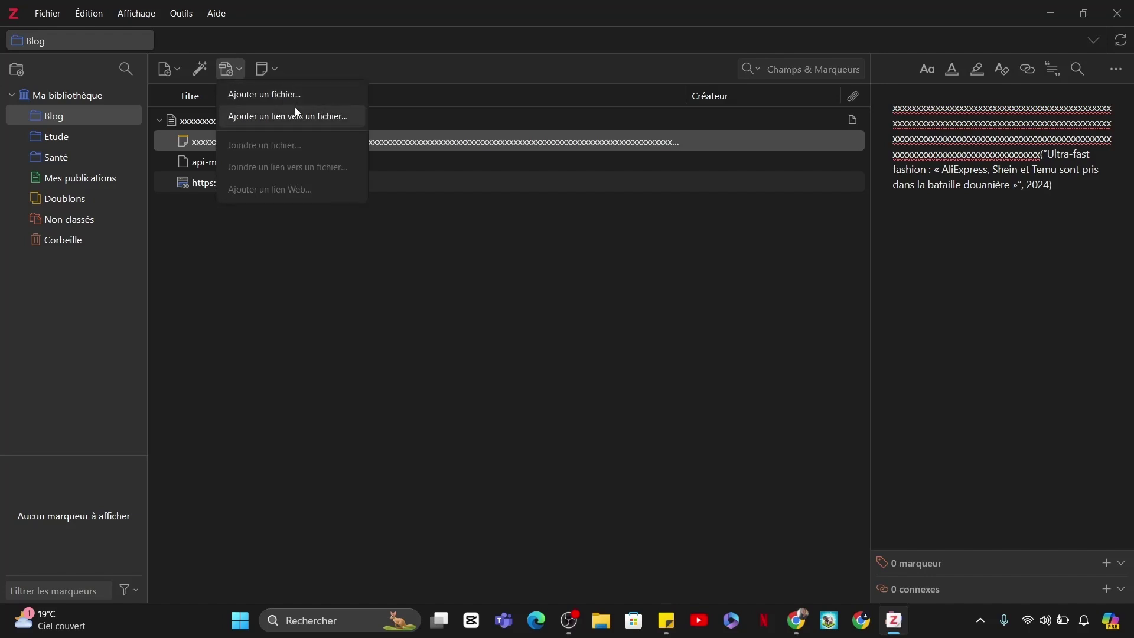
{"action": "left_click", "coordinate": [273, 69]}
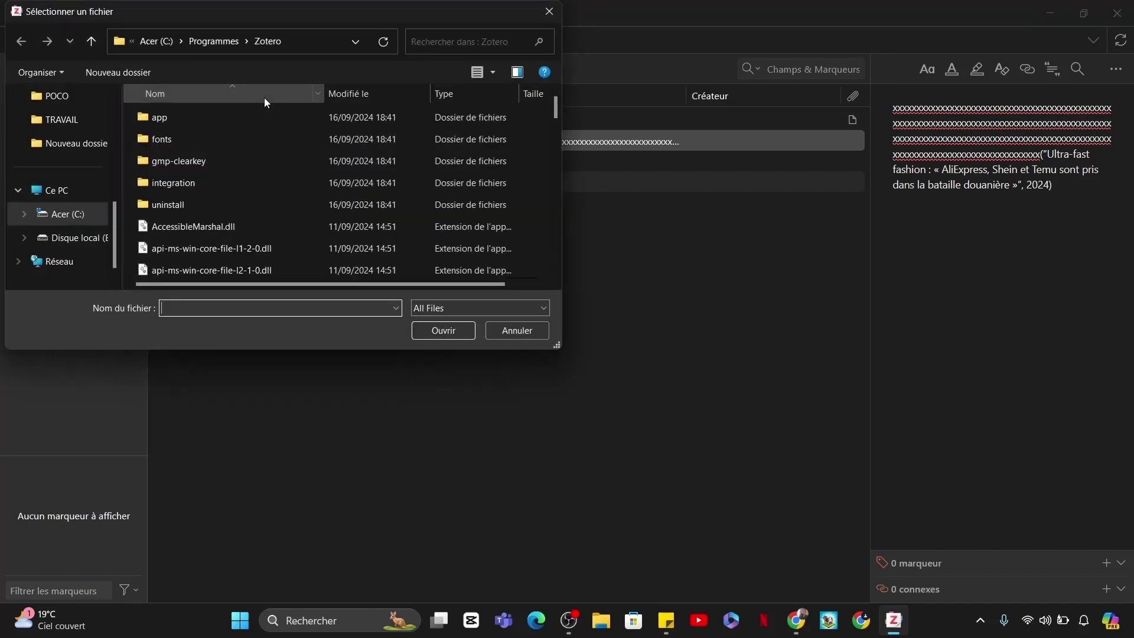
{"action": "left_click", "coordinate": [221, 247]}
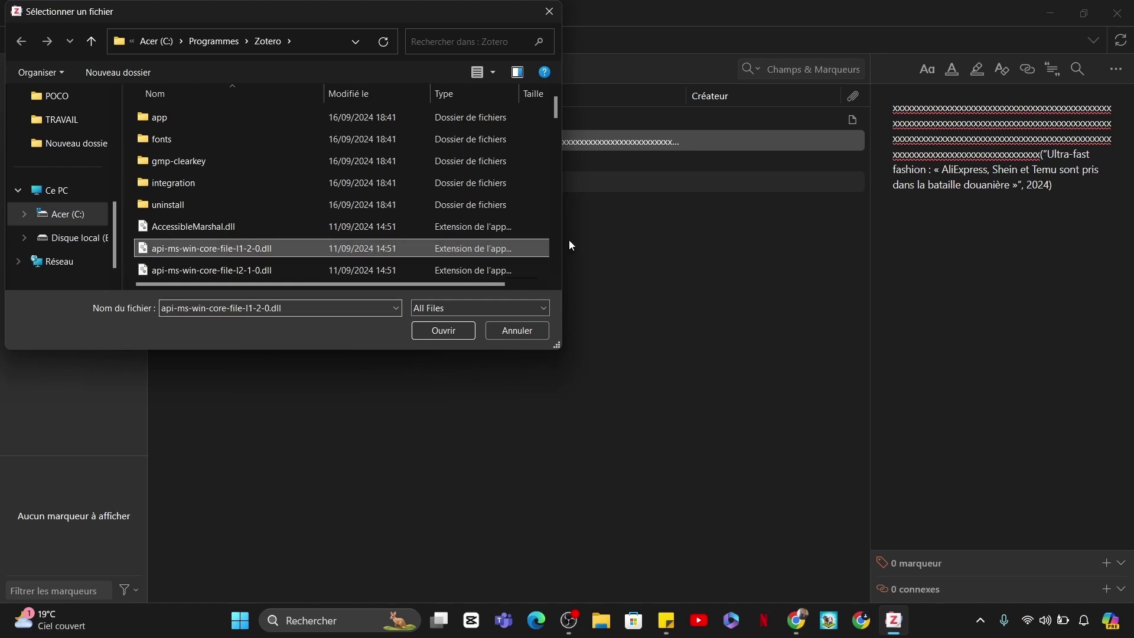
{"action": "left_click", "coordinate": [451, 330]}
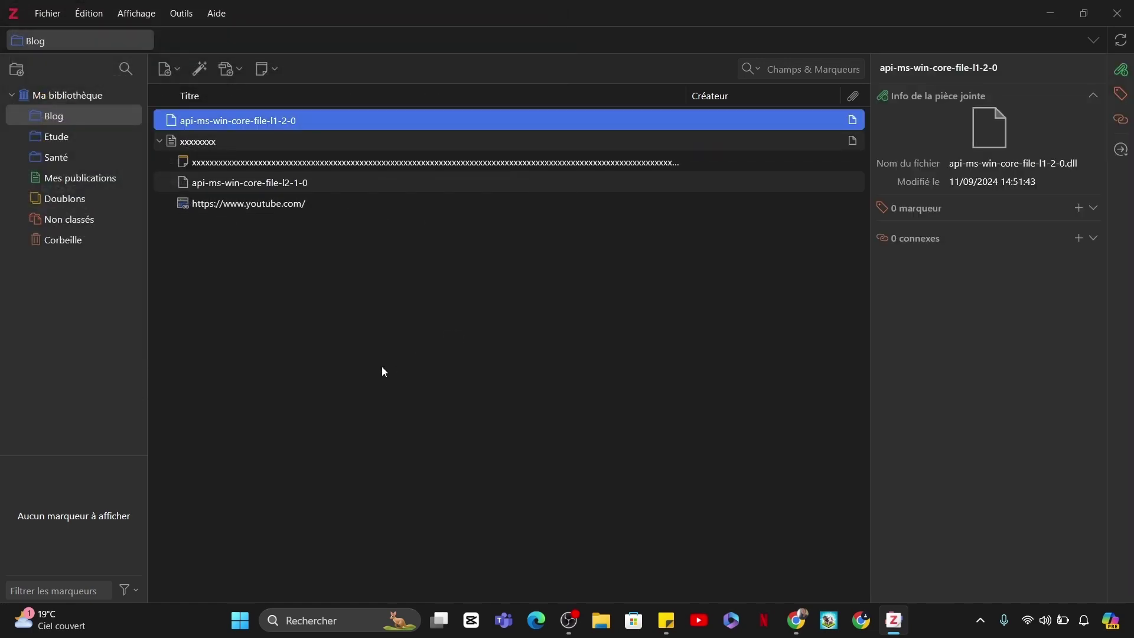
{"action": "left_click", "coordinate": [266, 69]}
{"action": "left_click", "coordinate": [291, 97]}
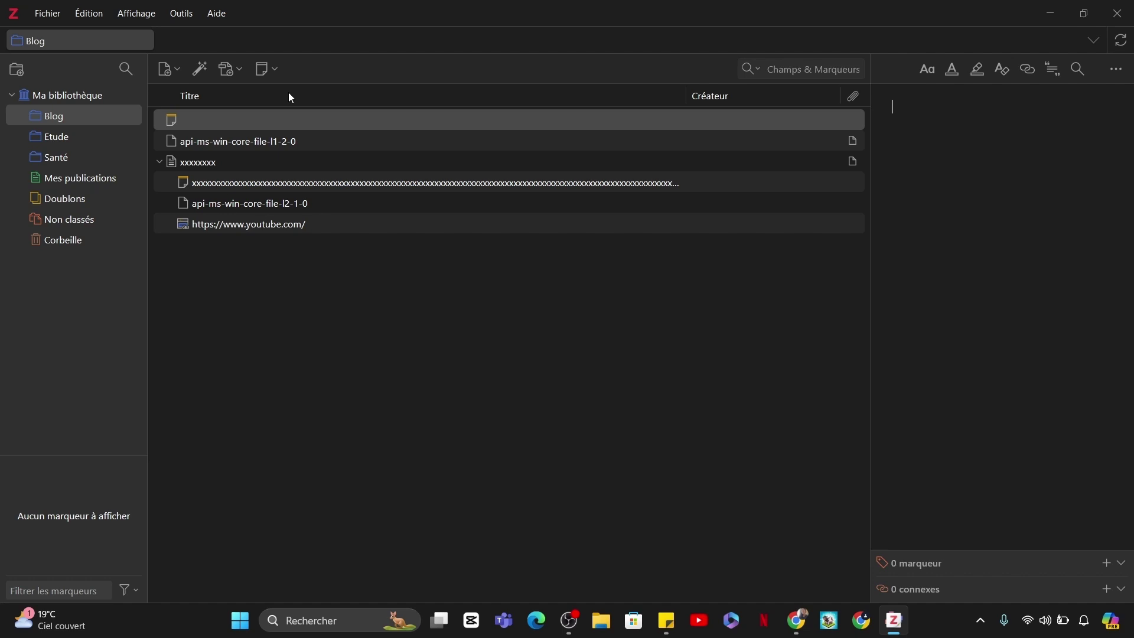
{"action": "left_click", "coordinate": [356, 508]}
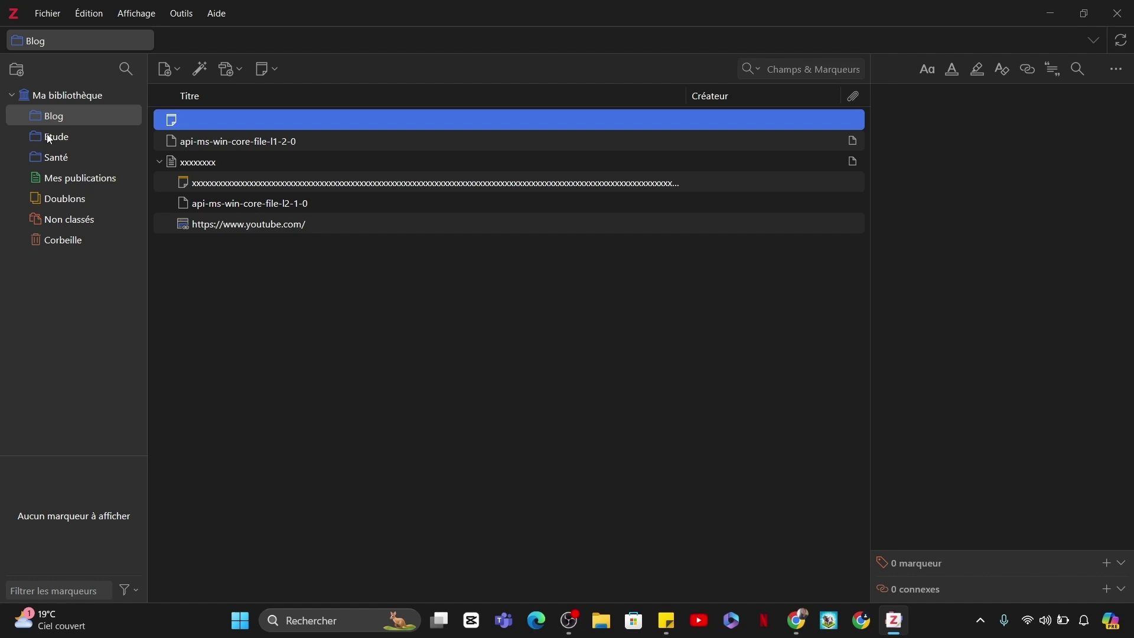
{"action": "left_click", "coordinate": [65, 96]}
{"action": "left_click", "coordinate": [48, 13]}
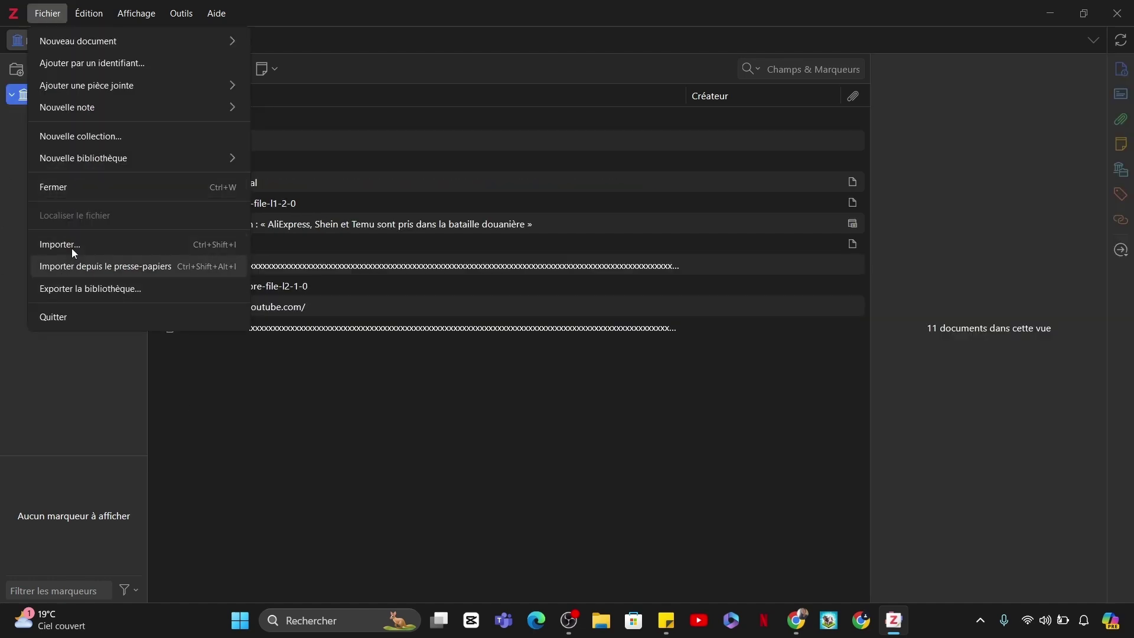
Export the library in Zotero RDF format with attached files included
{"action": "left_click", "coordinate": [90, 288]}
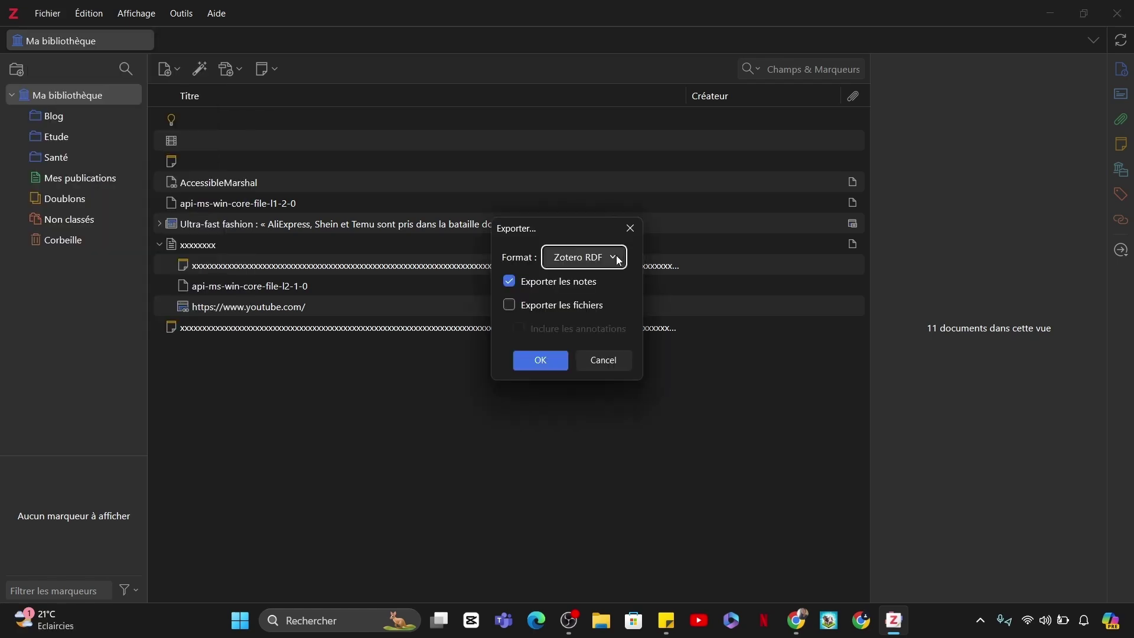
{"action": "left_click", "coordinate": [584, 257]}
{"action": "scroll", "coordinate": [600, 357], "scroll_direction": "up", "scroll_amount": 1}
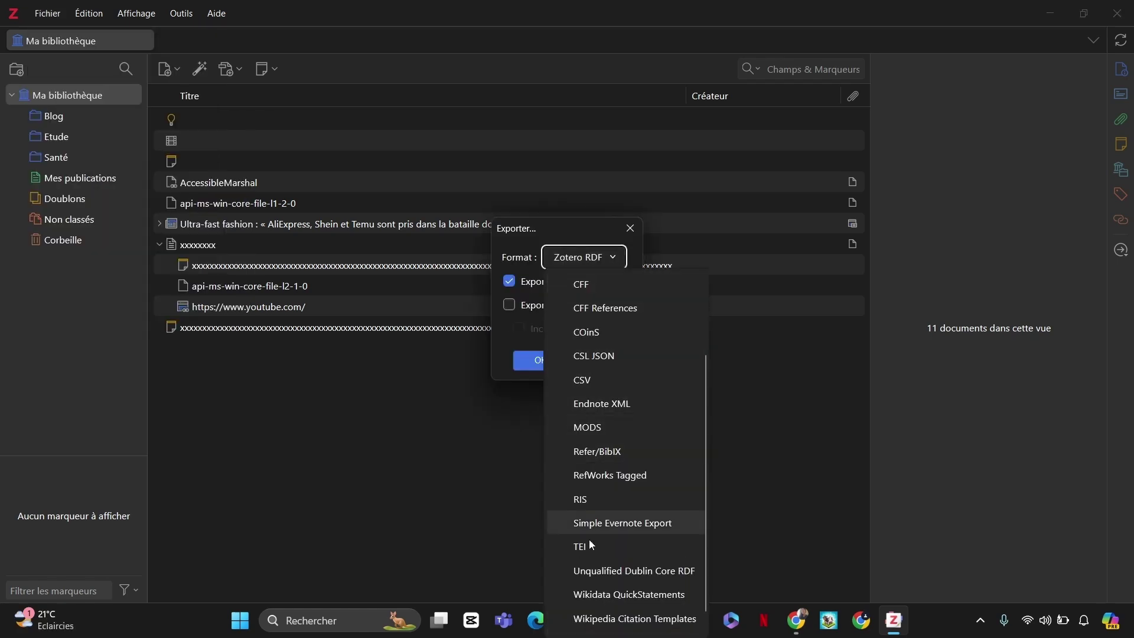
{"action": "scroll", "coordinate": [582, 596], "scroll_direction": "down", "scroll_amount": 1}
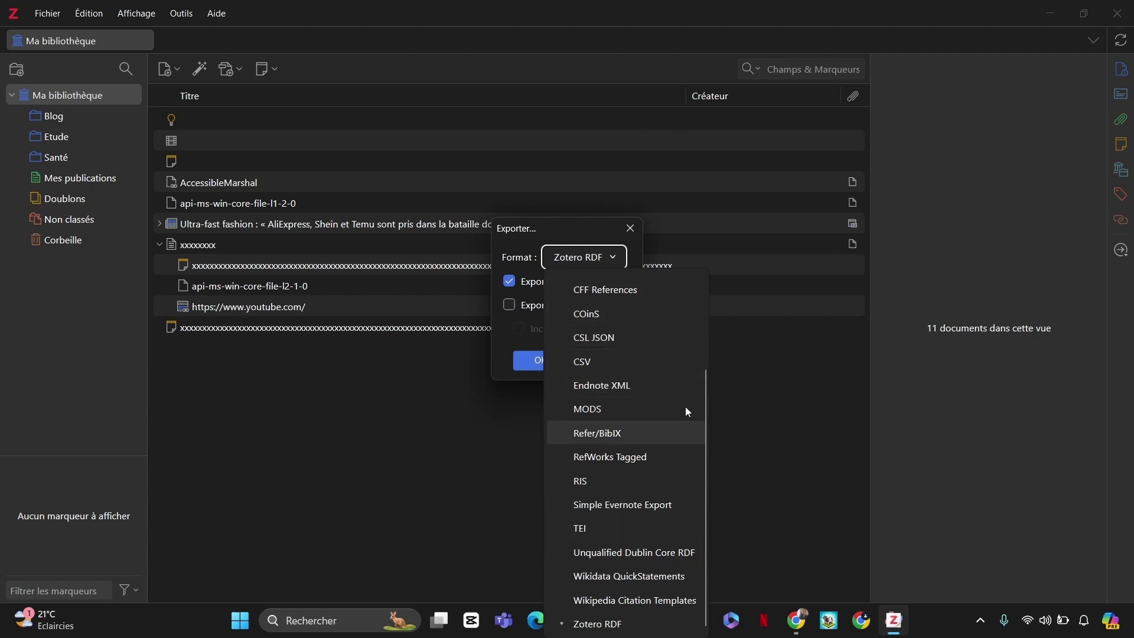
{"action": "scroll", "coordinate": [685, 406], "scroll_direction": "up", "scroll_amount": 1}
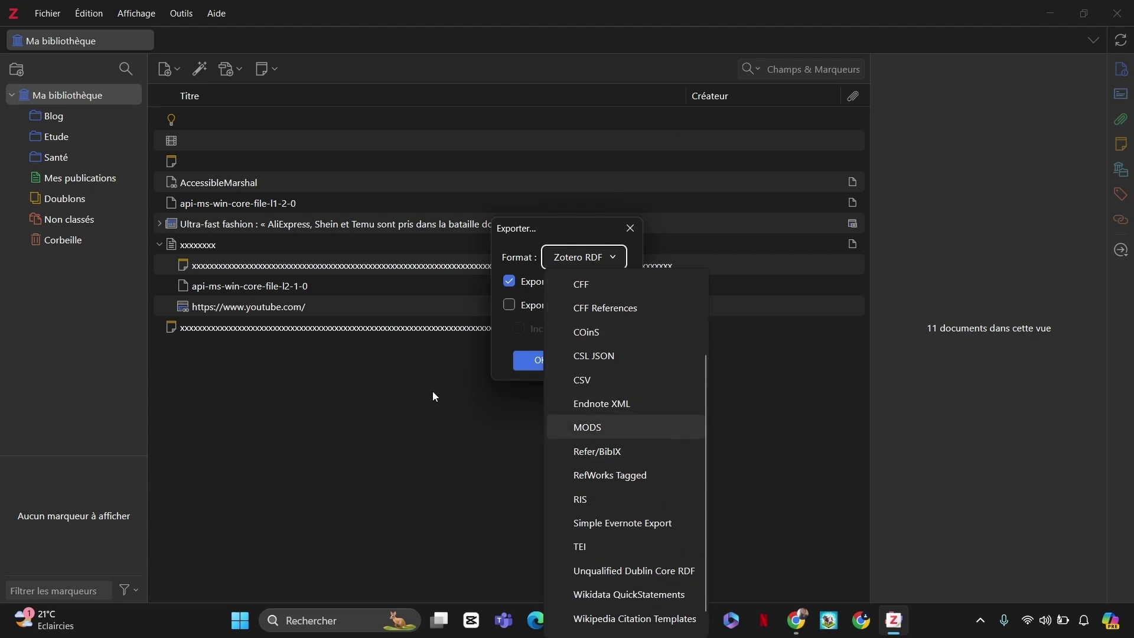
{"action": "scroll", "coordinate": [571, 284], "scroll_direction": "up", "scroll_amount": 1}
{"action": "left_click", "coordinate": [572, 262]}
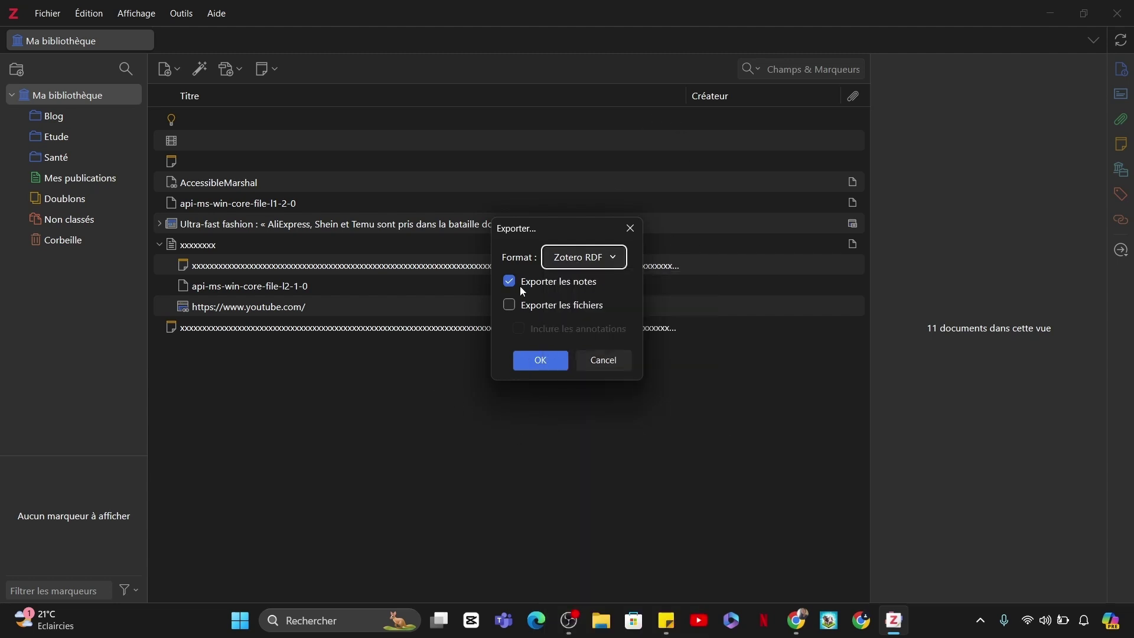
{"action": "left_click", "coordinate": [514, 304]}
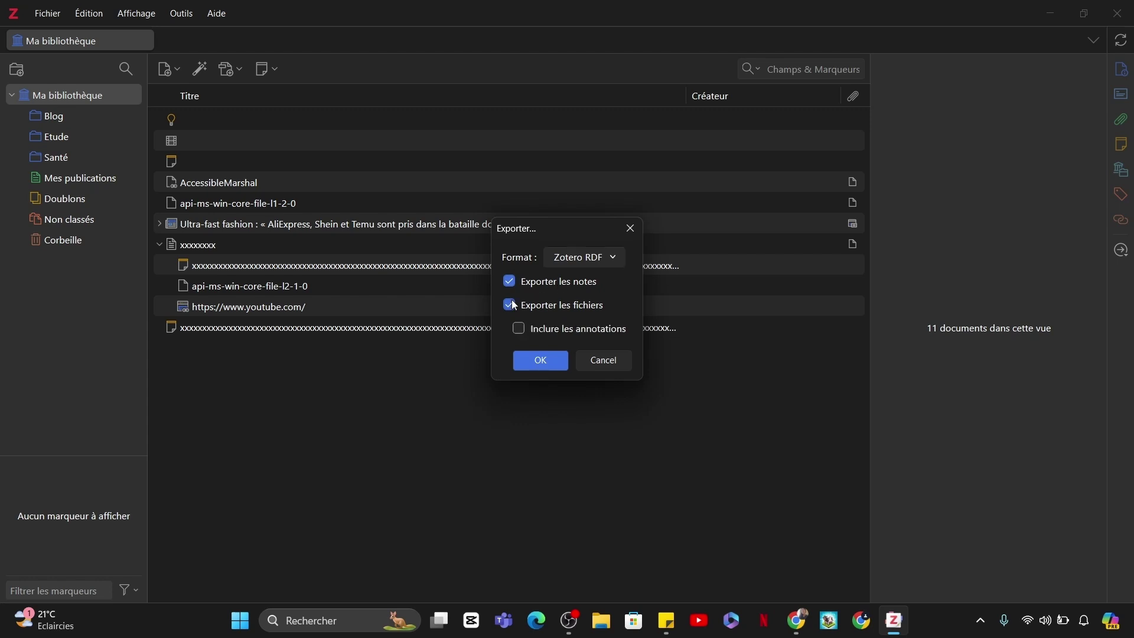